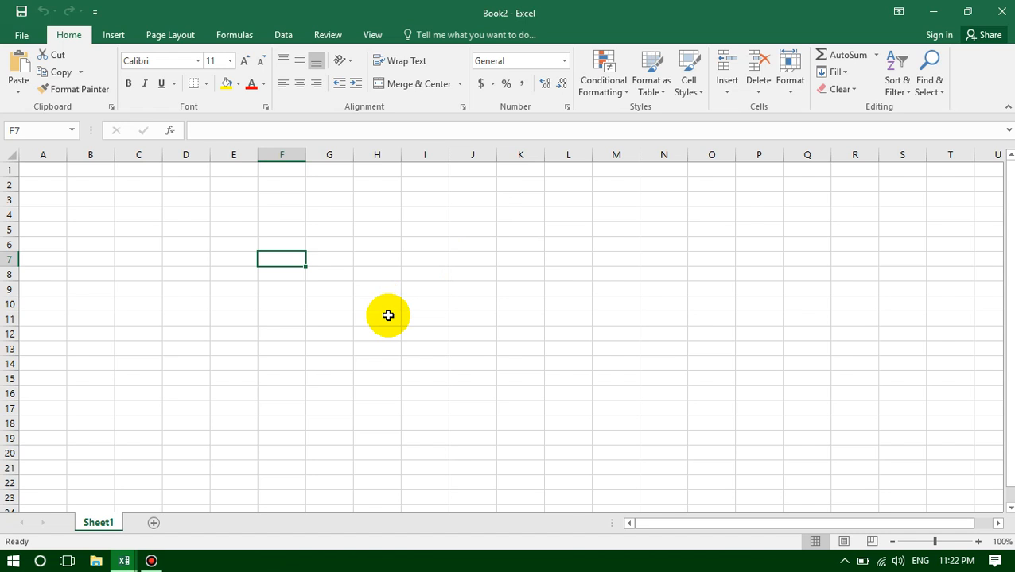
click(287, 216)
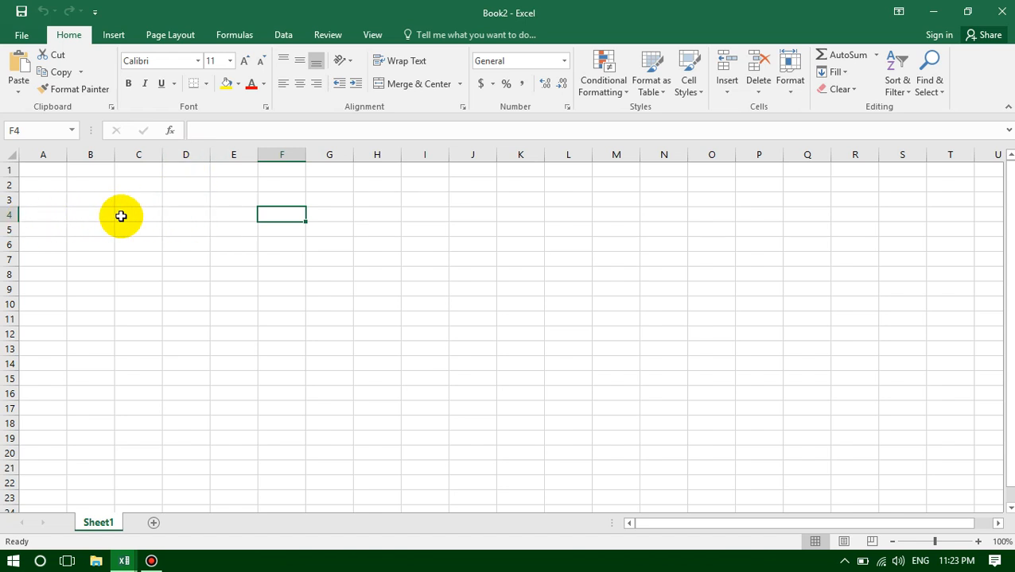
click(189, 216)
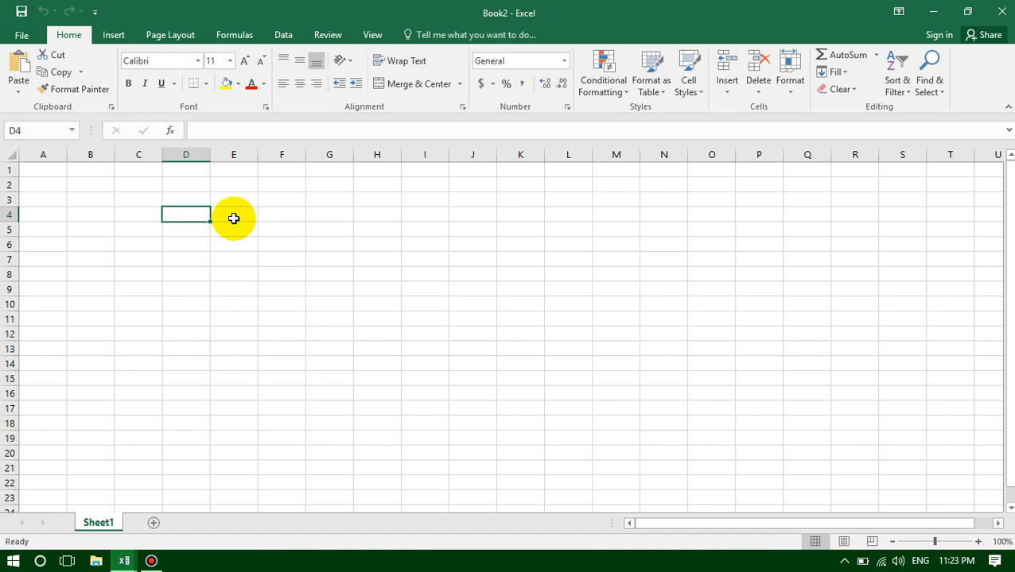
ctrl+click(234, 217)
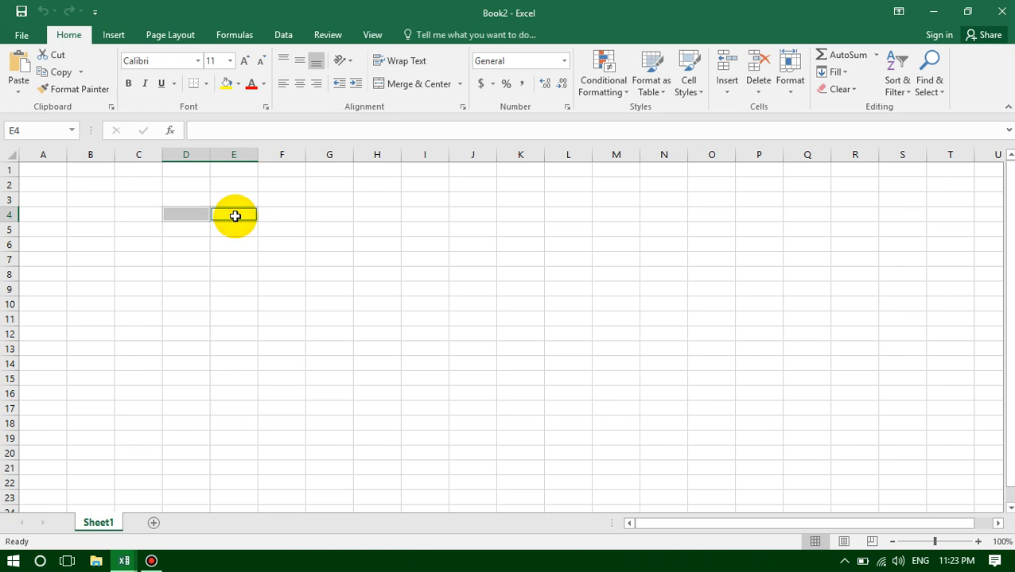
ctrl+click(280, 216)
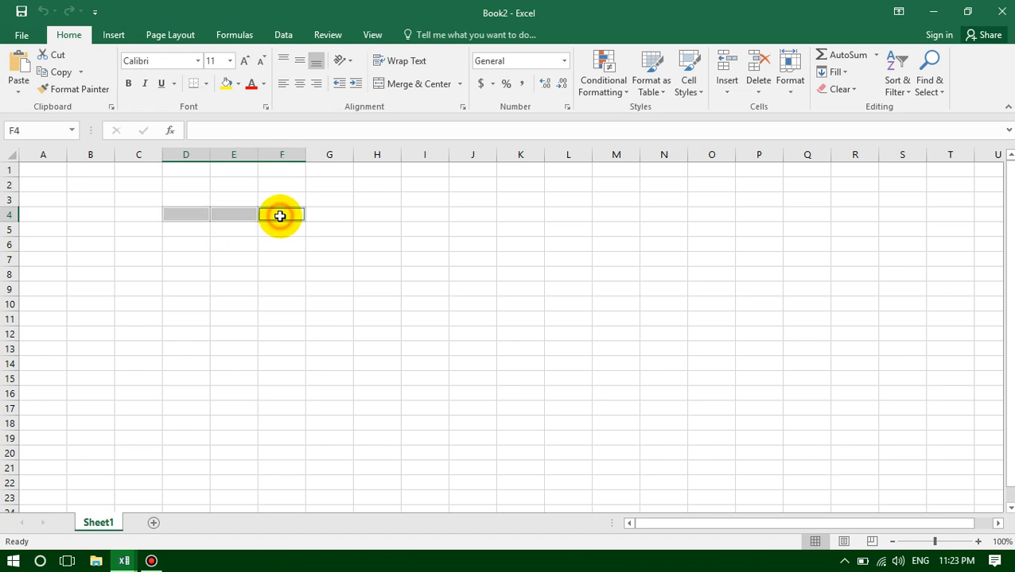
ctrl+click(326, 213)
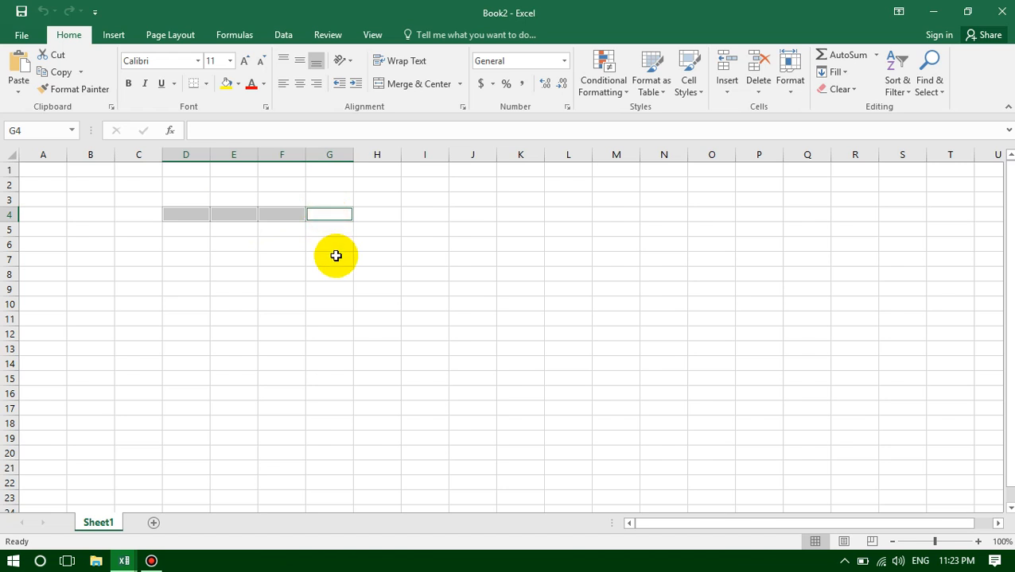
click(184, 217)
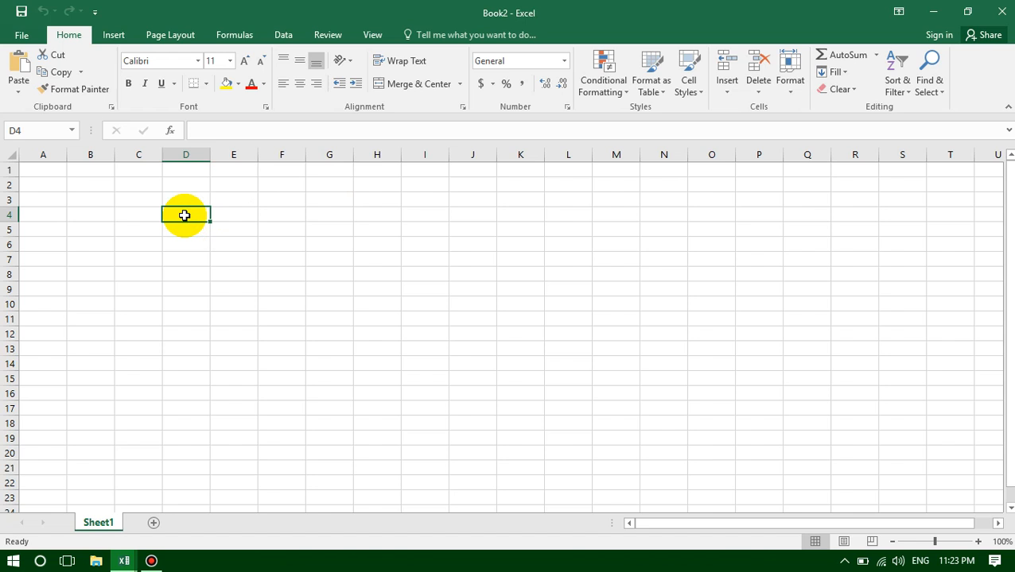
drag(184, 215, 317, 213)
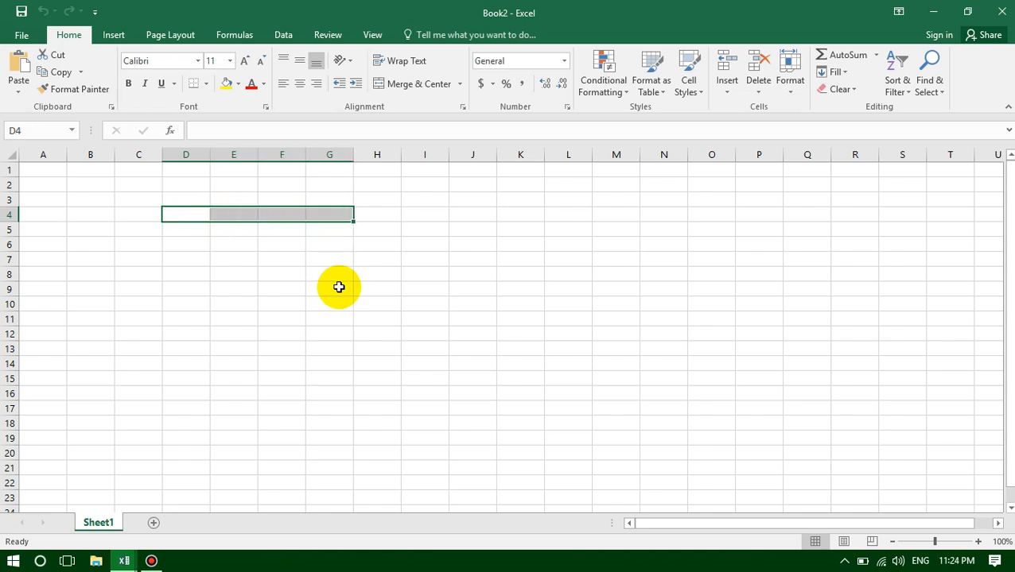
click(214, 257)
click(178, 213)
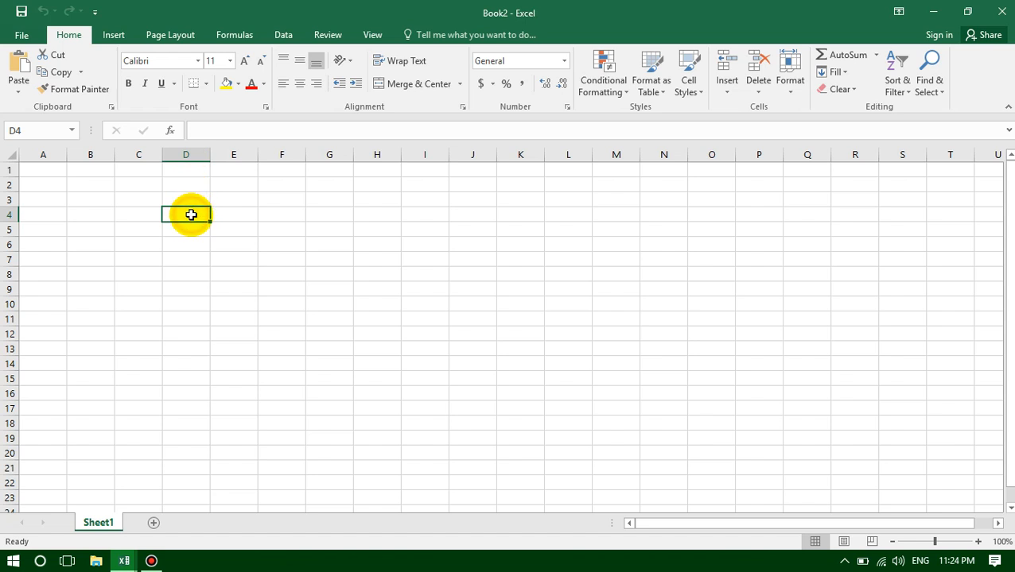
- Merge and center cells D4 through G4
drag(191, 215, 322, 212)
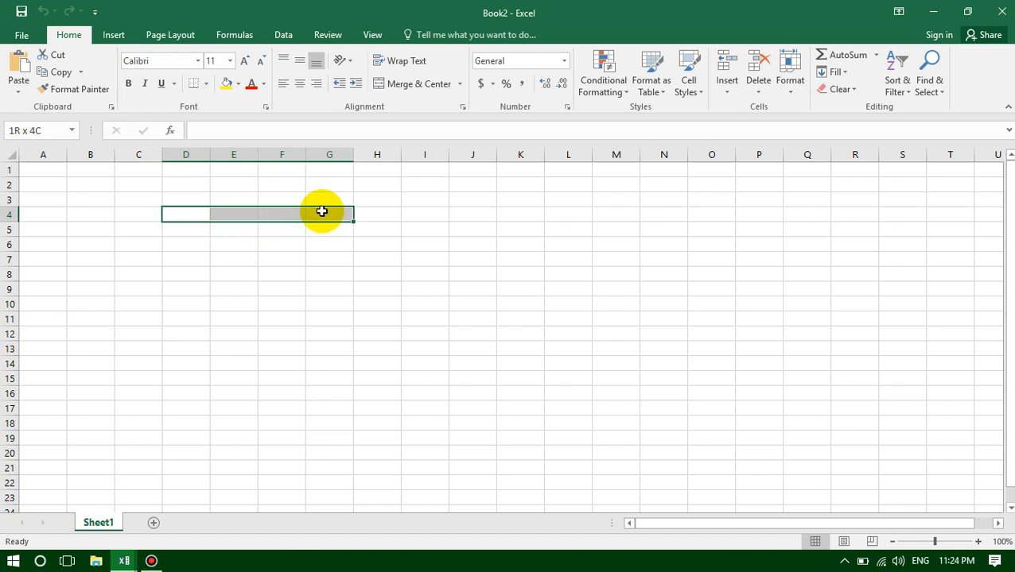
drag(321, 211, 322, 209)
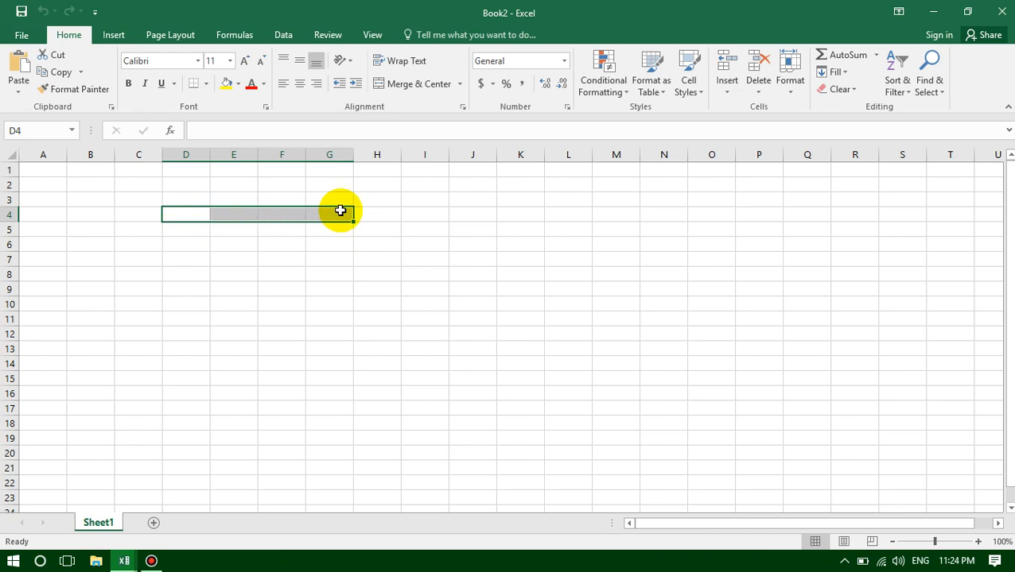
click(404, 89)
click(267, 256)
click(270, 214)
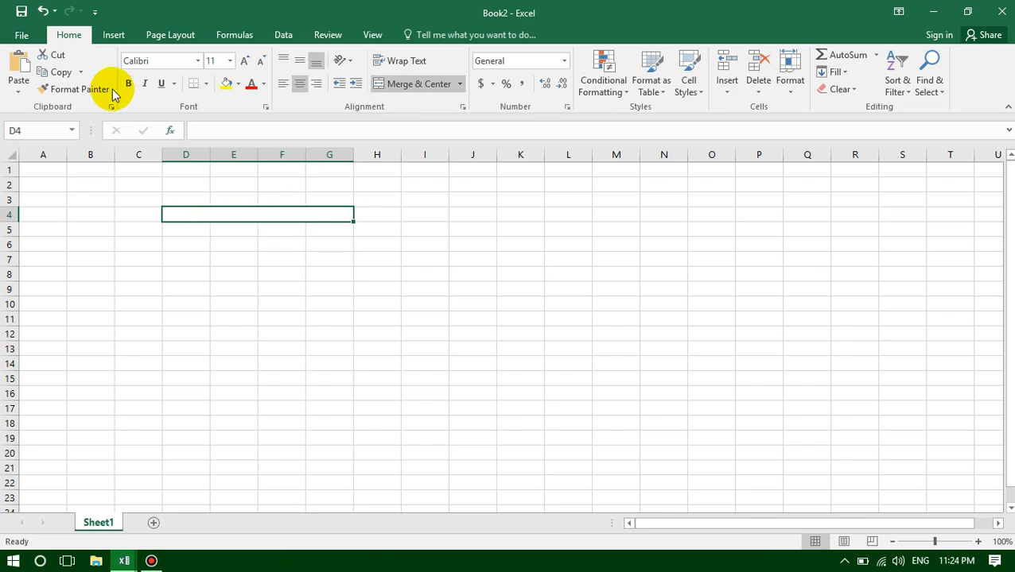
- Undo the merge of D4:G4 and check the individual cells D4, E4, F4 and G4
click(44, 11)
click(180, 212)
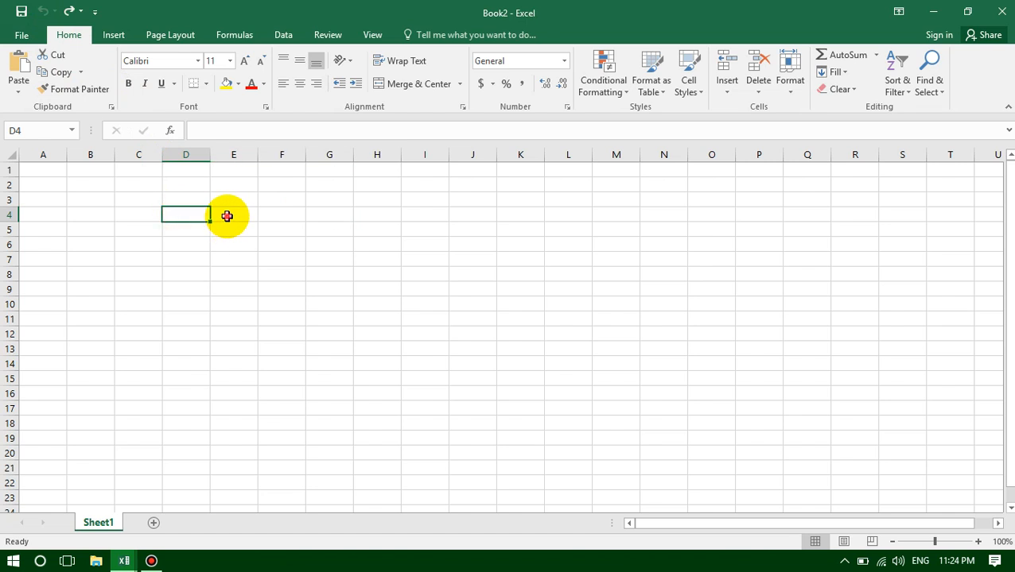
click(230, 215)
click(278, 215)
click(326, 216)
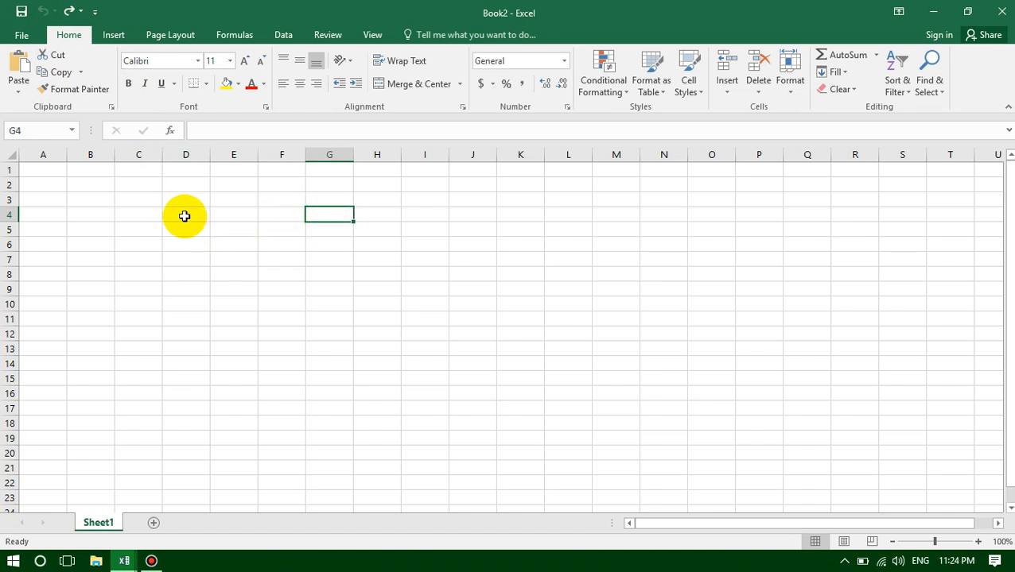
- Merge and center cells D4:G4 and enter the title "Students Records" in the merged cell
drag(182, 214, 312, 220)
click(419, 83)
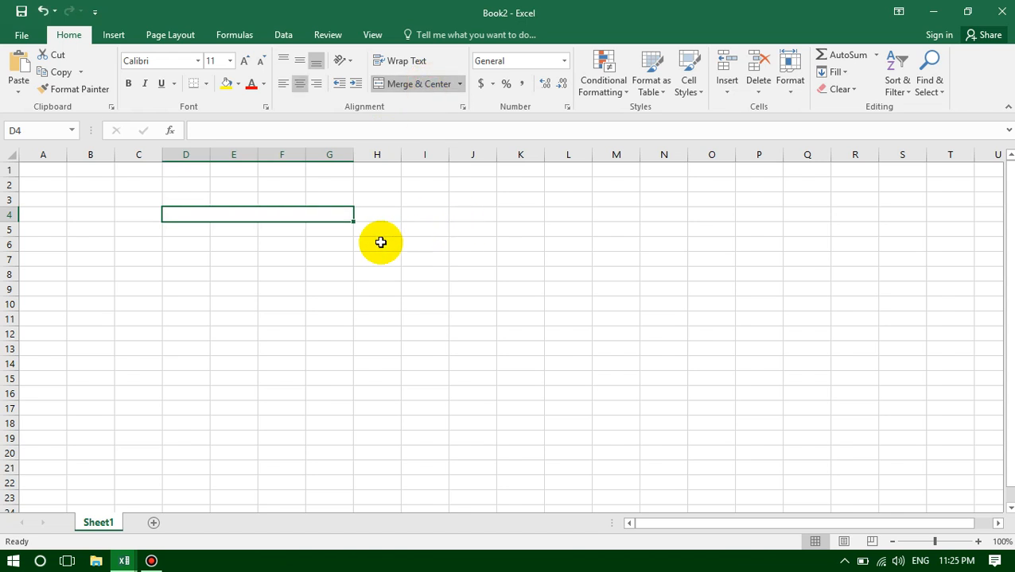
double_click(270, 214)
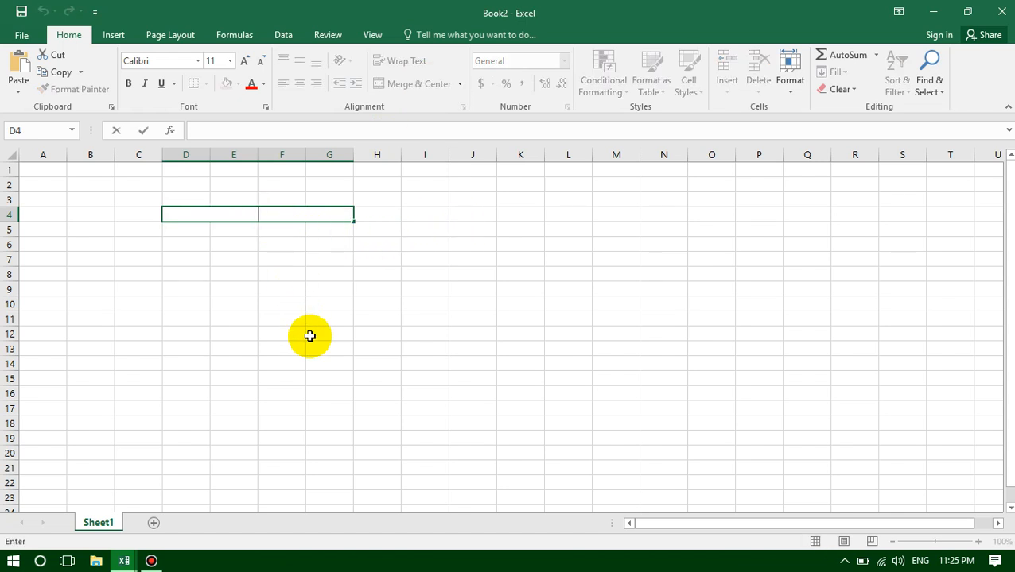
text(Students Rec)
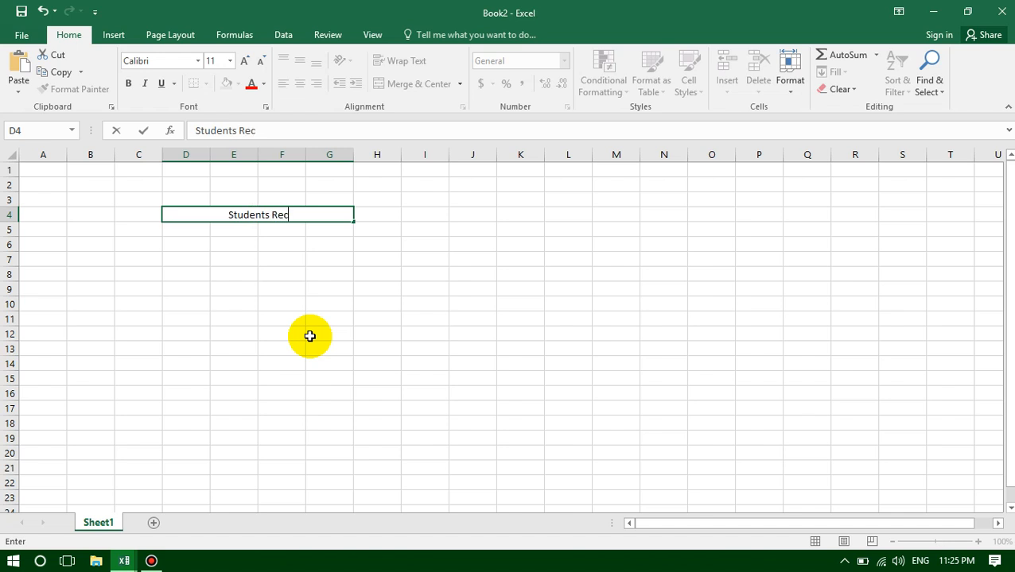
text(ord)
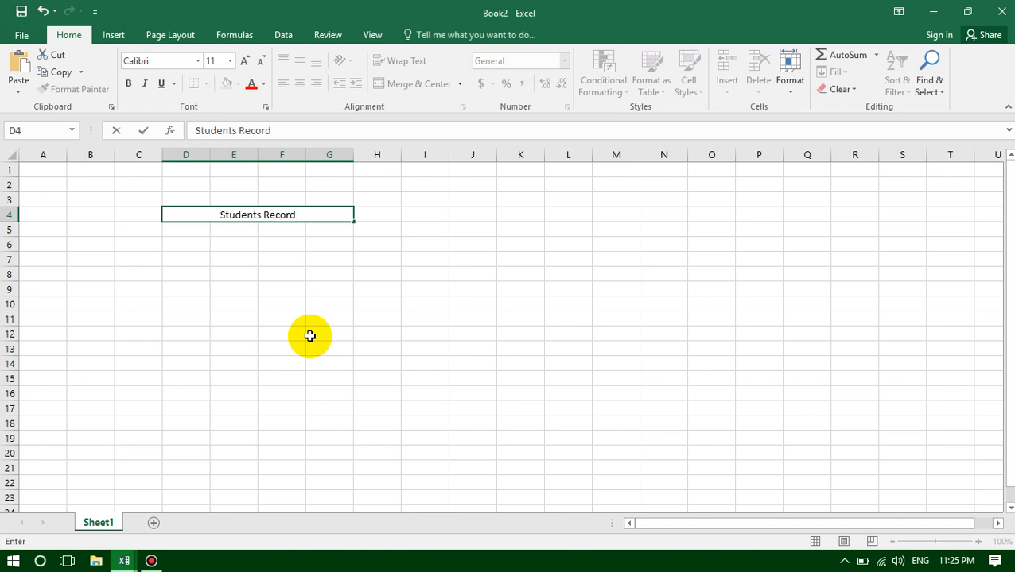
text(s)
click(237, 275)
- Set the font size of the "Students Records" title to 24 and make it bold
click(274, 218)
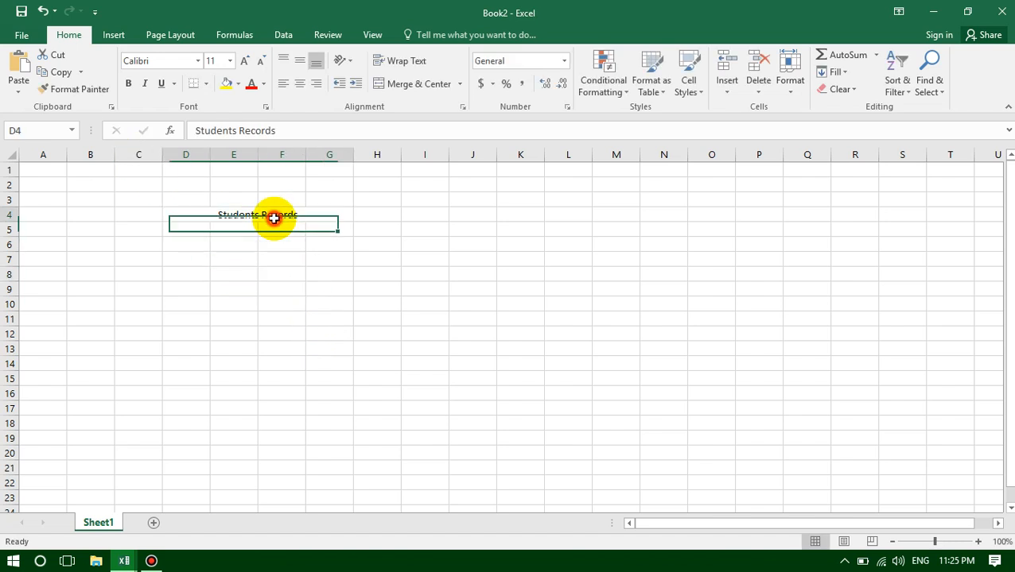
click(229, 62)
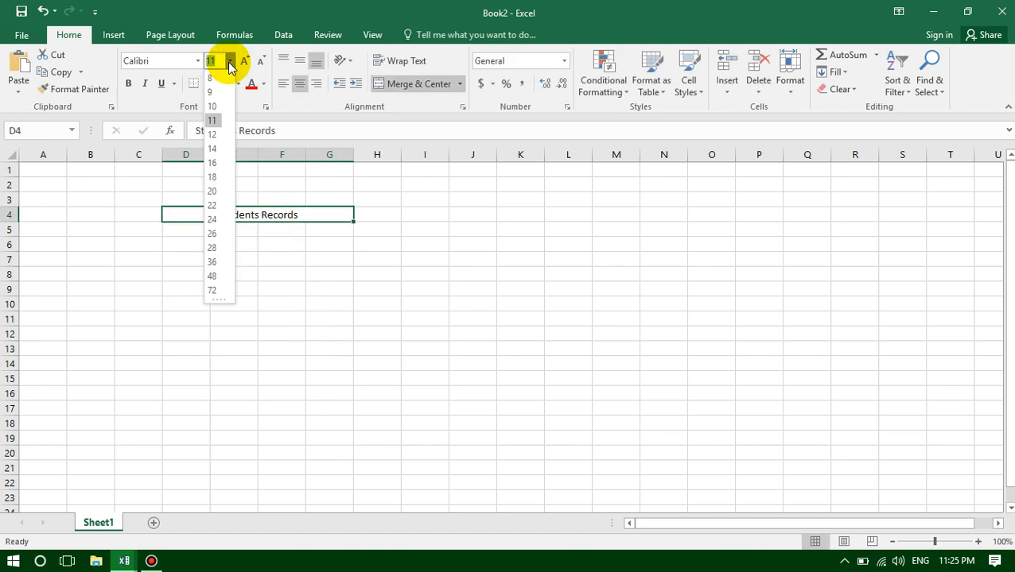
click(228, 62)
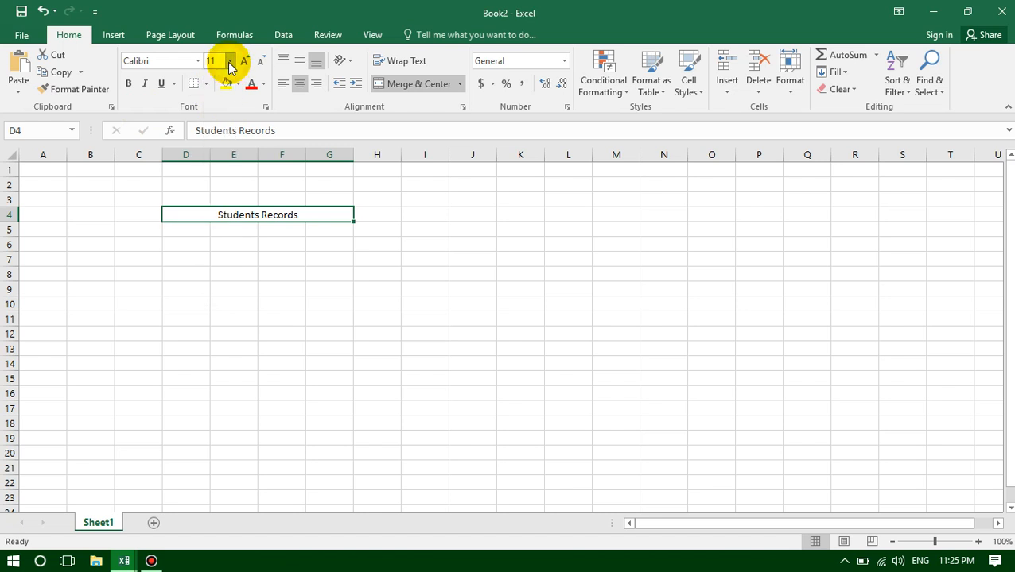
click(228, 62)
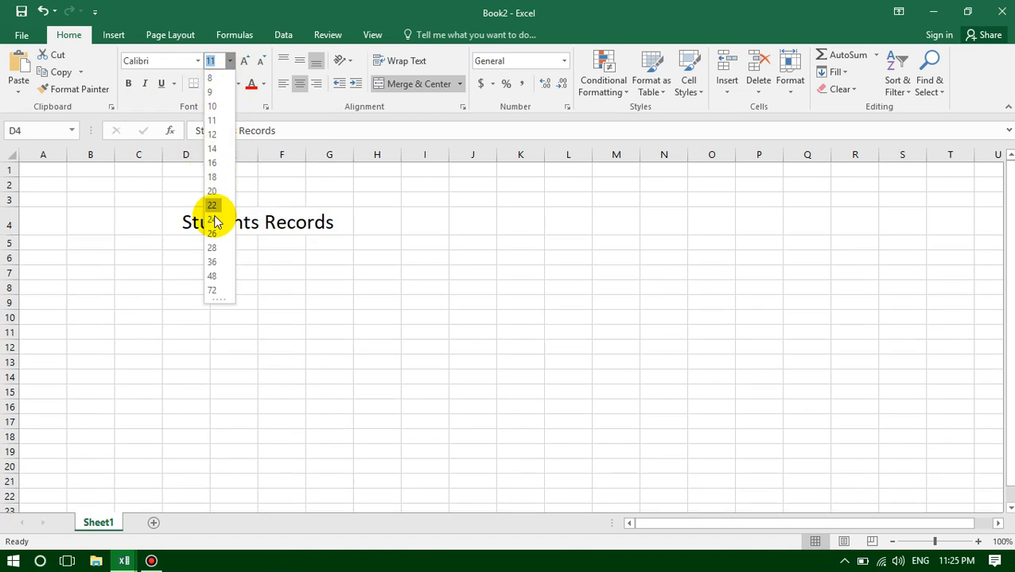
click(213, 220)
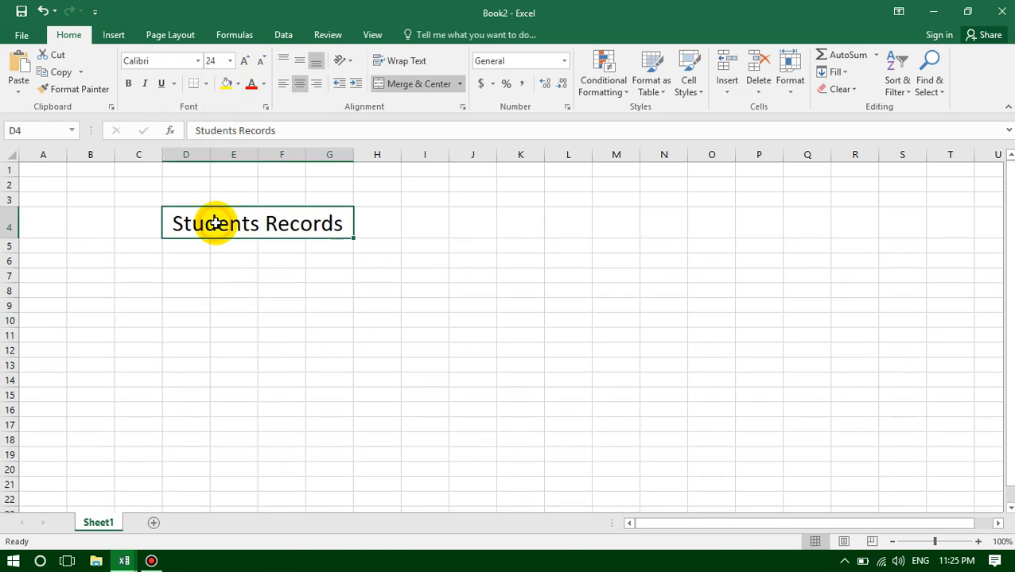
click(128, 85)
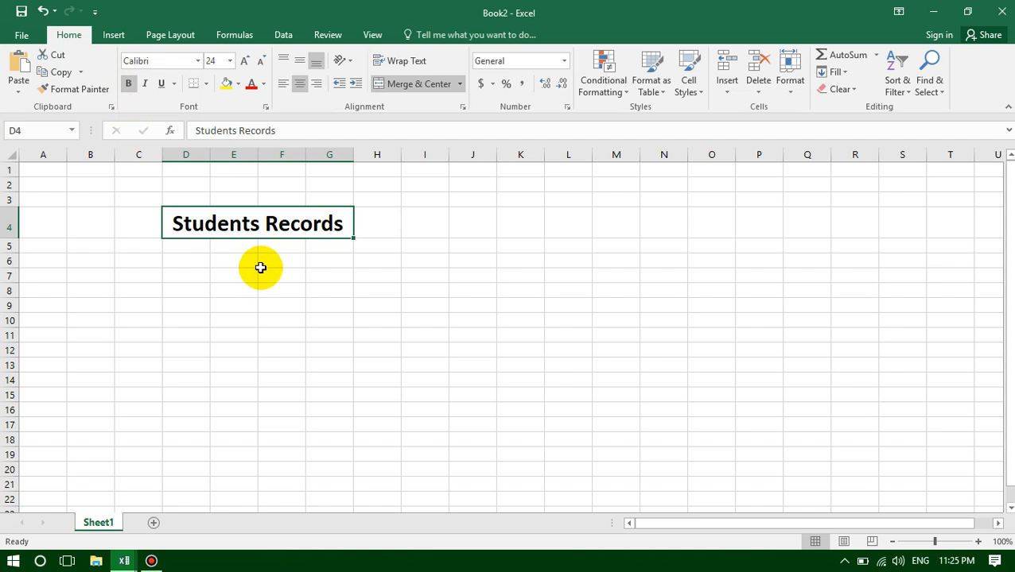
click(128, 85)
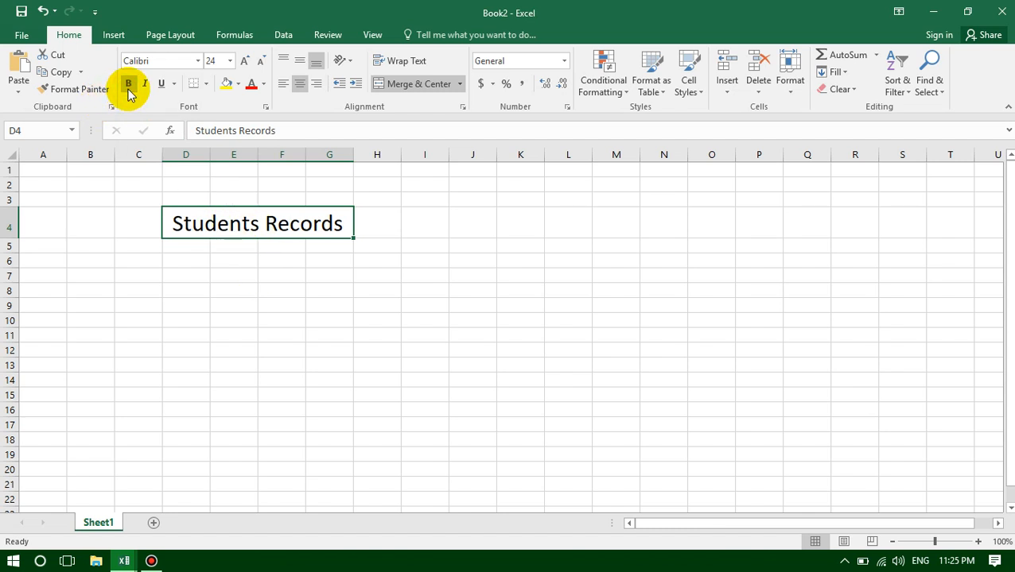
click(128, 85)
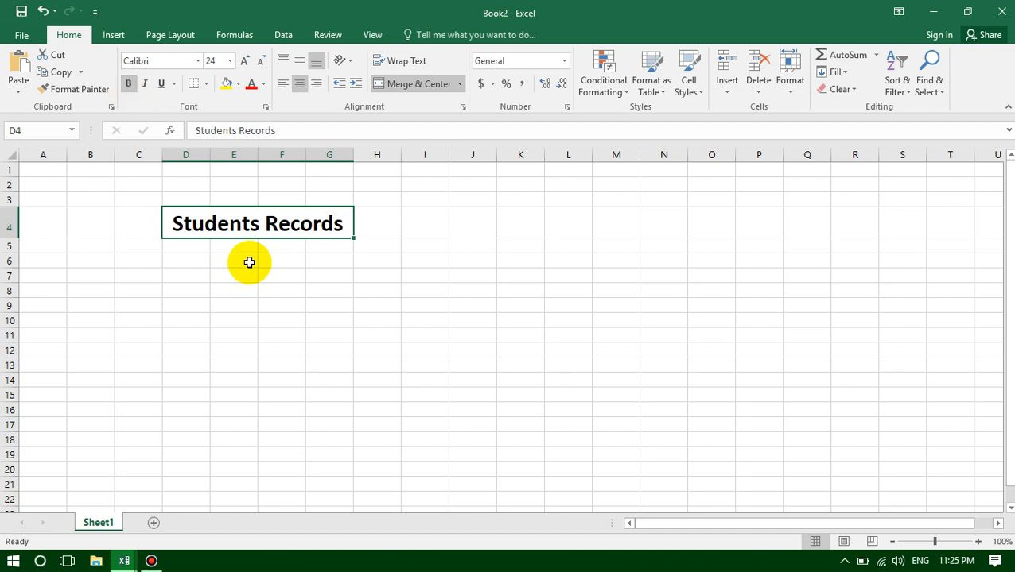
click(221, 226)
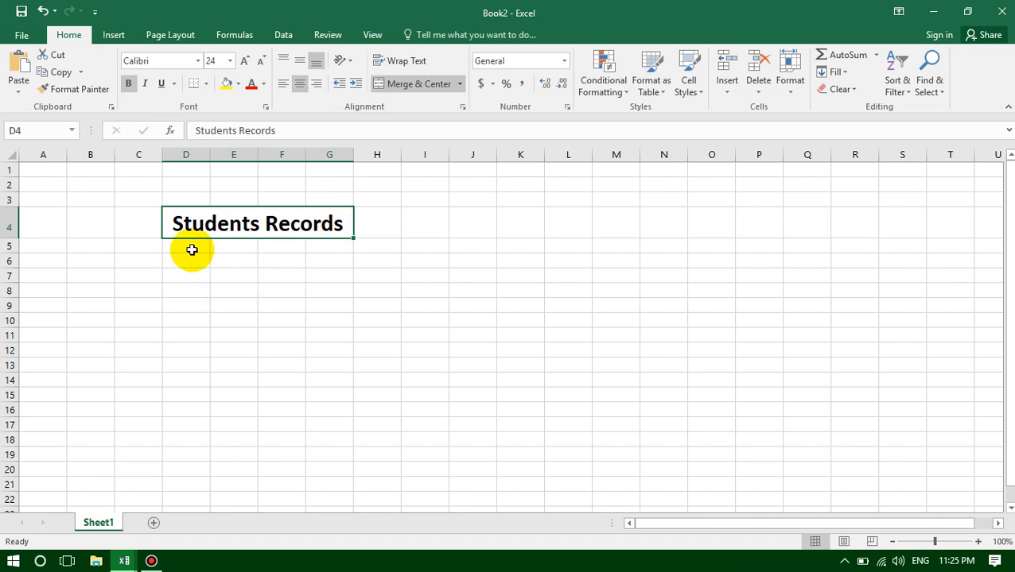
- Merge and center D5:E5 and F5:G5 as two separate header cells below the title
click(187, 246)
drag(187, 246, 244, 256)
click(185, 247)
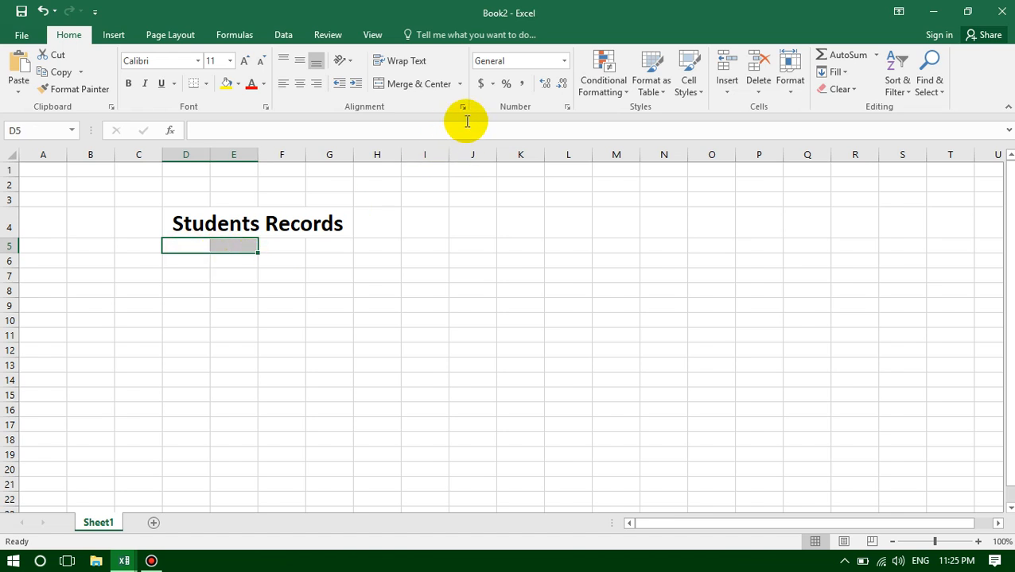
click(417, 86)
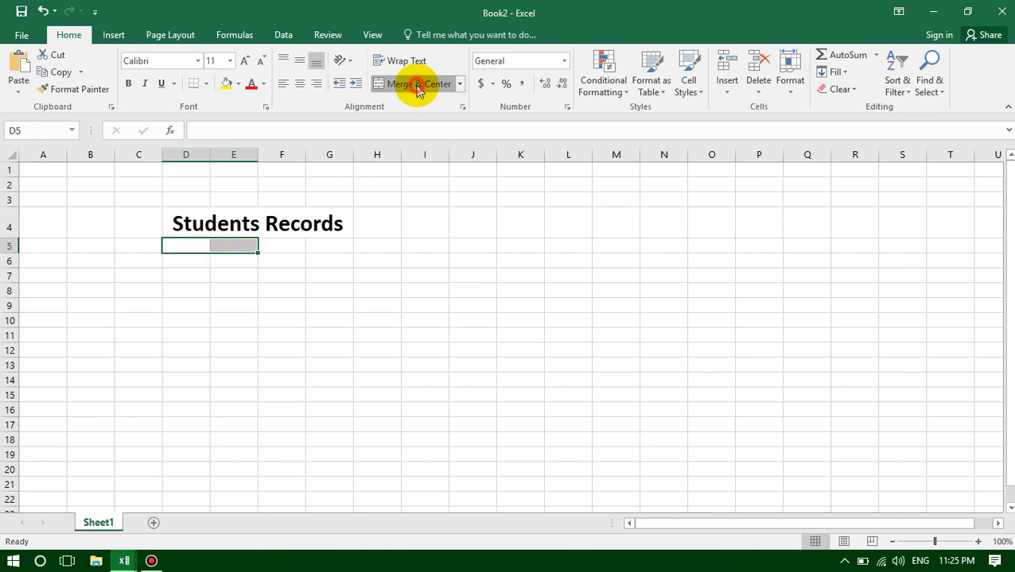
click(285, 246)
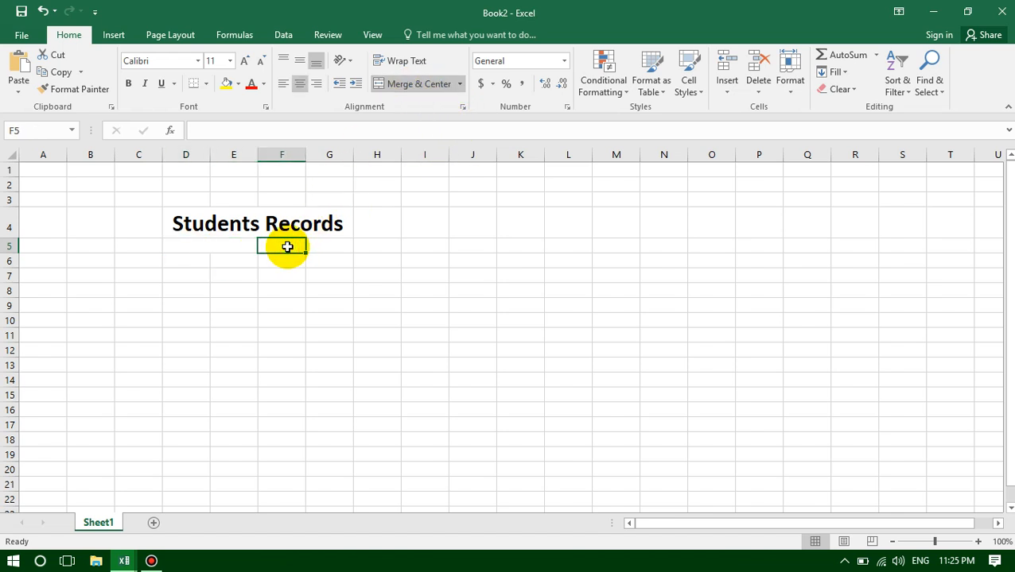
drag(287, 246, 327, 246)
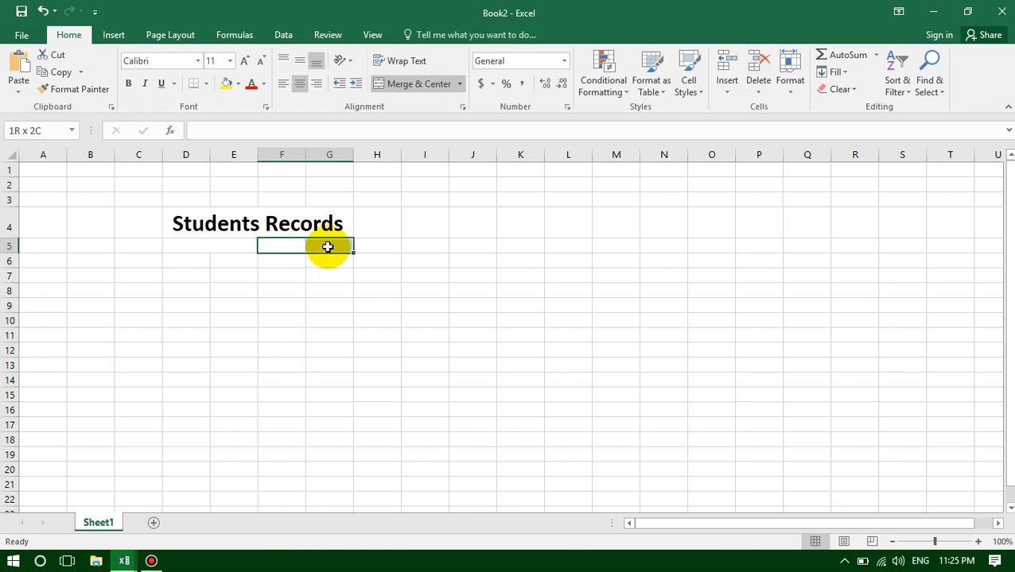
click(412, 86)
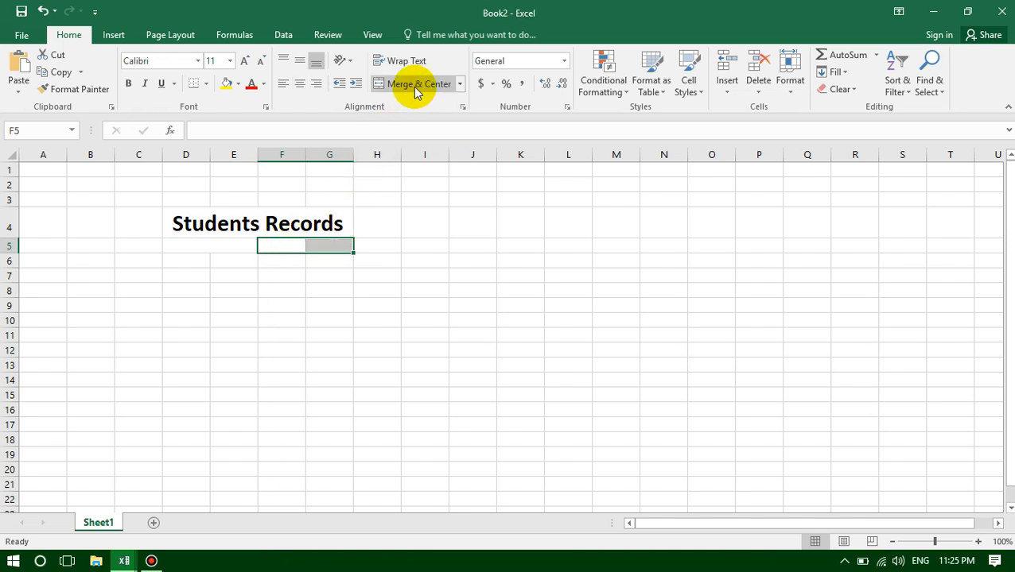
- Enter the column headers "Names" in the merged cell D5 and "Grades" in the merged cell F5
double_click(207, 248)
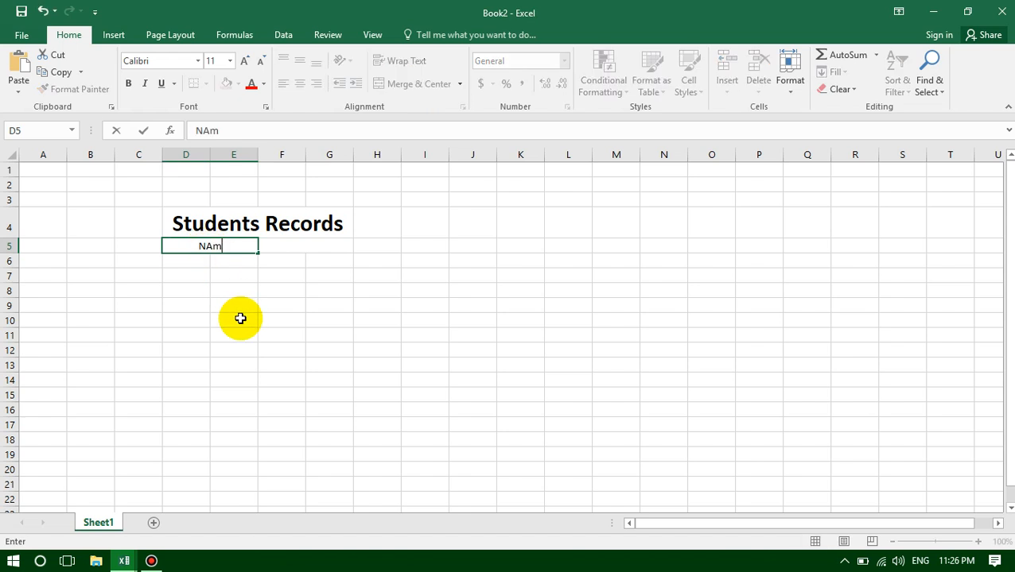
click(305, 245)
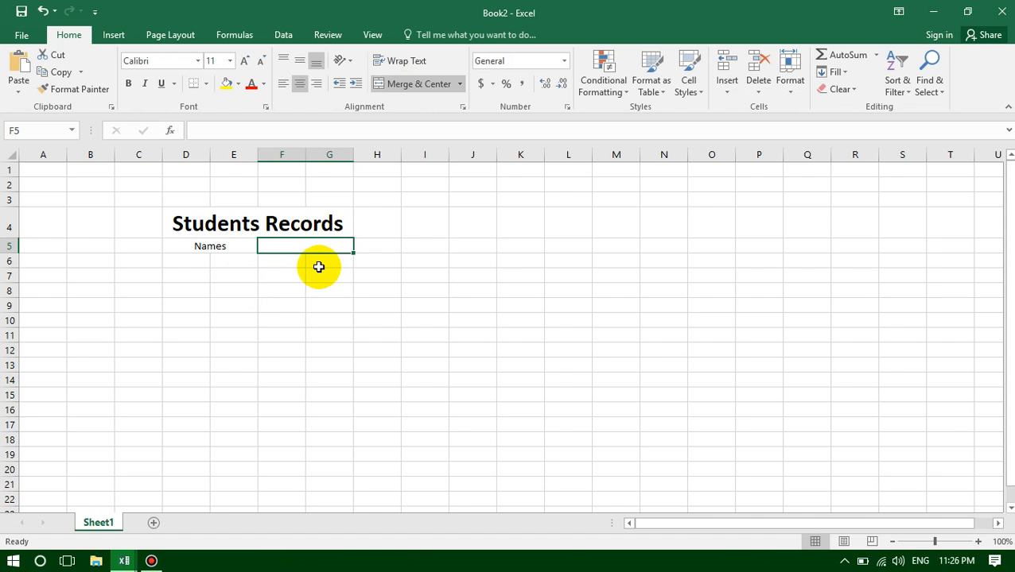
text(G)
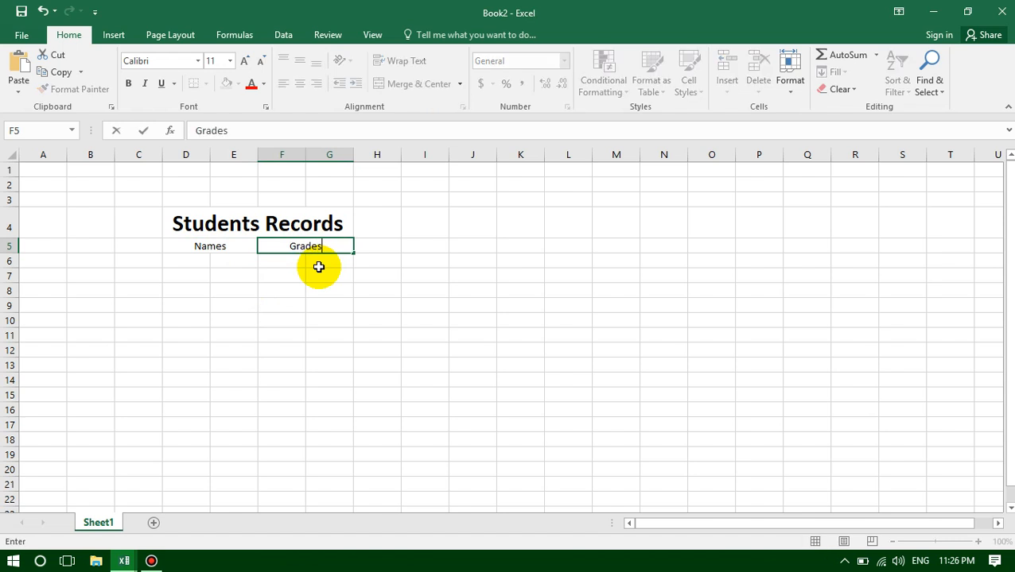
text(rades)
click(319, 271)
- Make the "Names" header bold and set its font size to 14
click(208, 247)
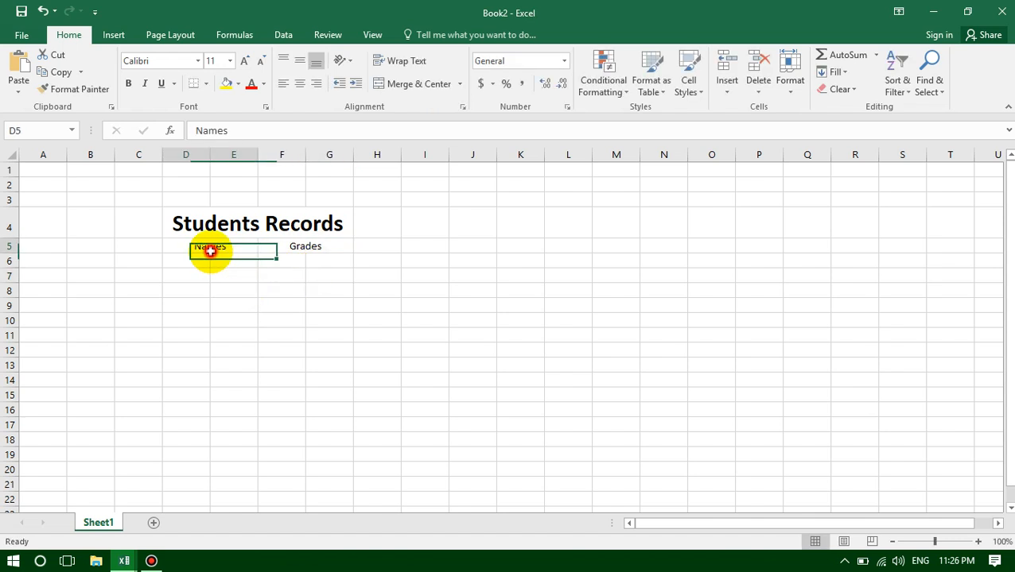
click(294, 248)
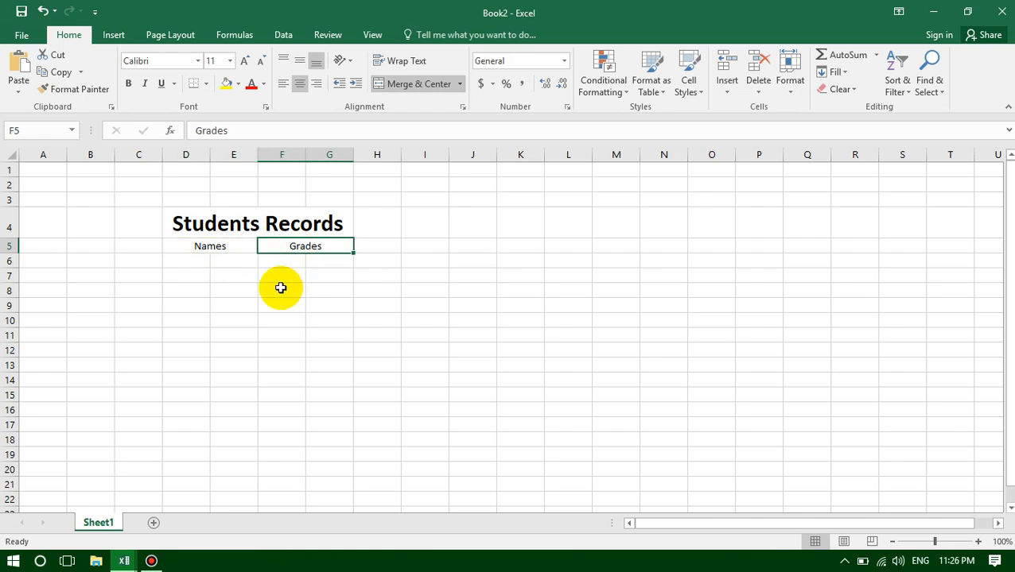
click(229, 246)
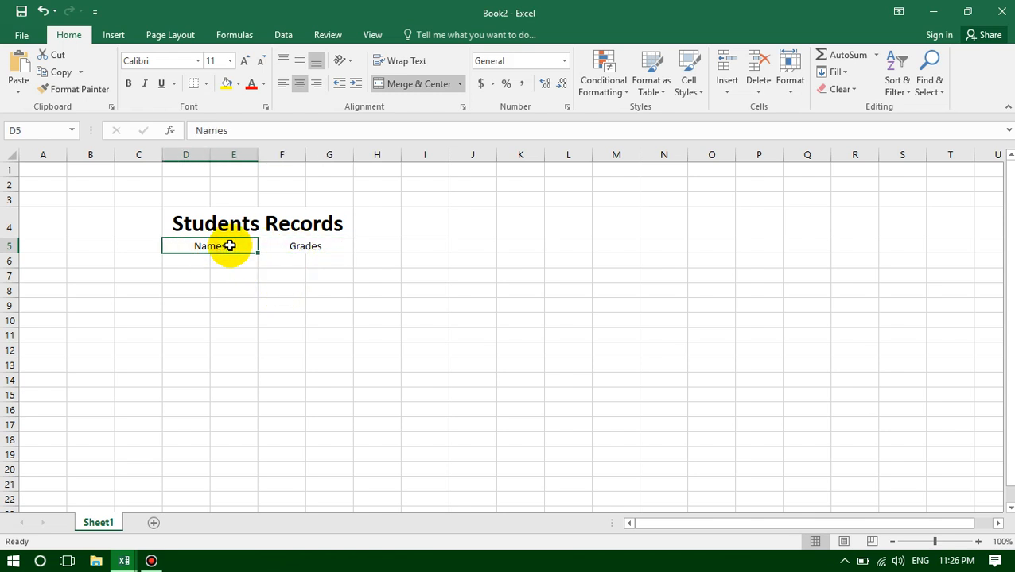
click(128, 84)
click(230, 61)
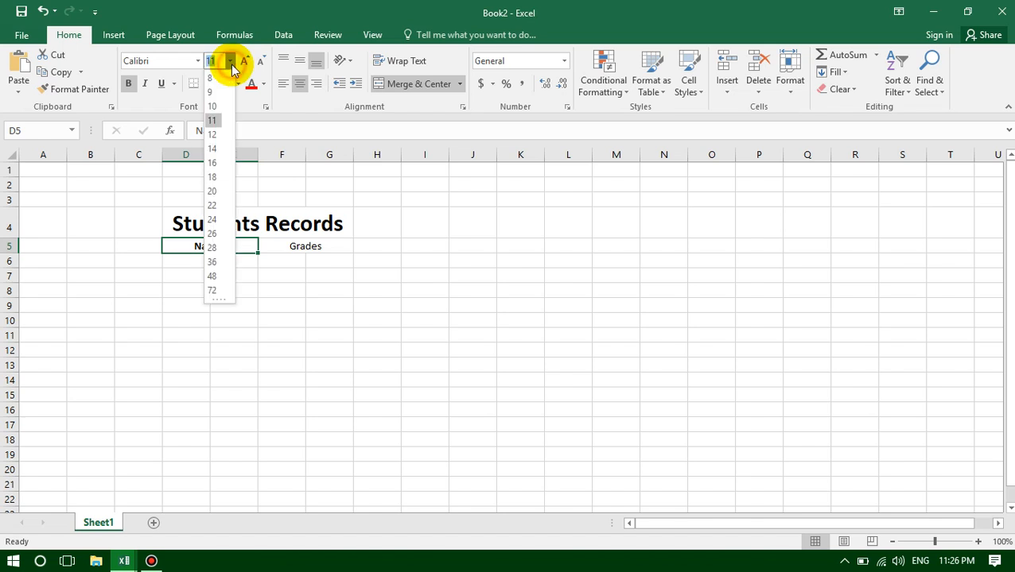
click(213, 149)
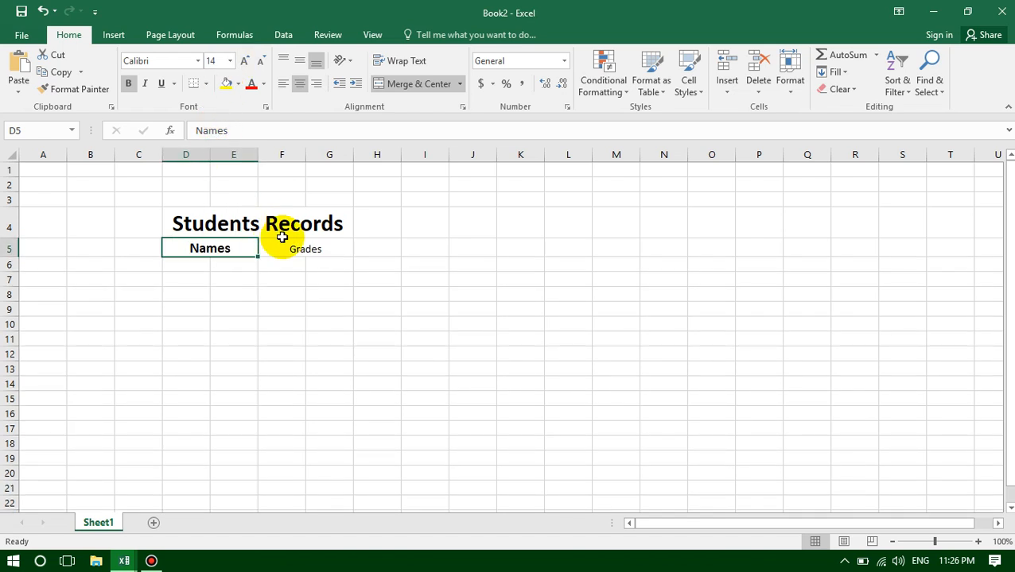
- Set the font size of the "Grades" header to 14 and make it bold
click(302, 251)
click(230, 62)
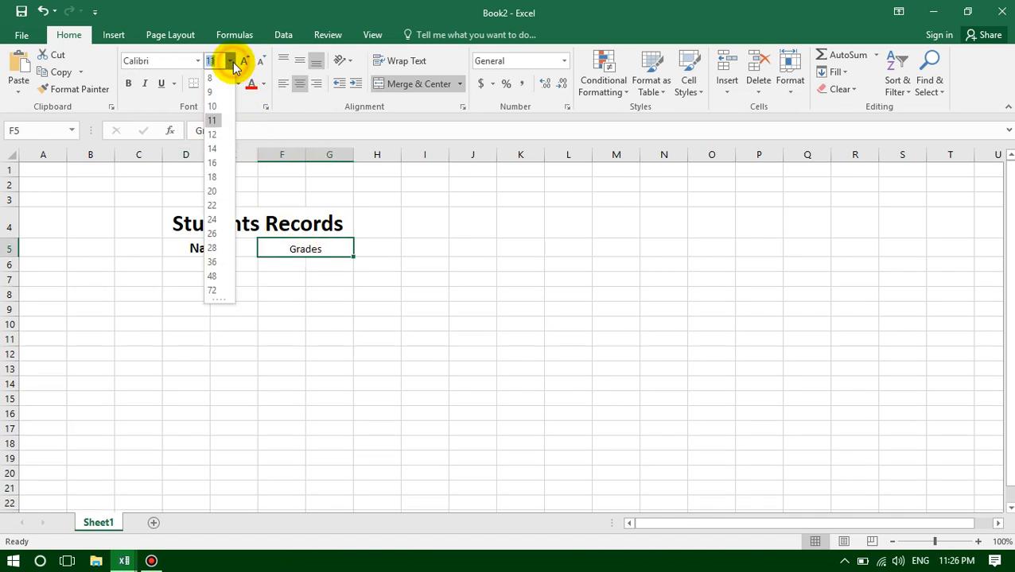
click(212, 149)
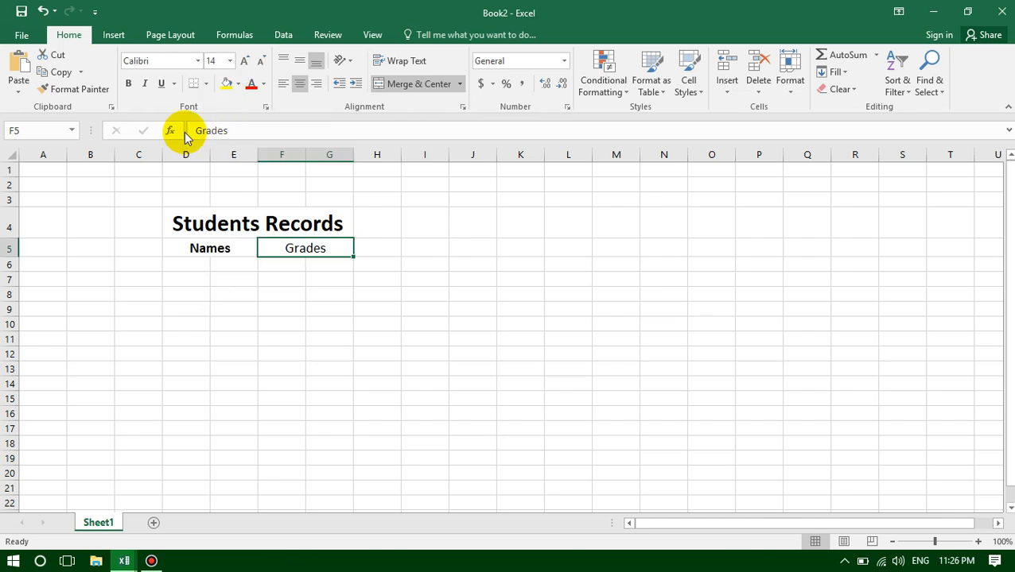
click(128, 85)
click(296, 322)
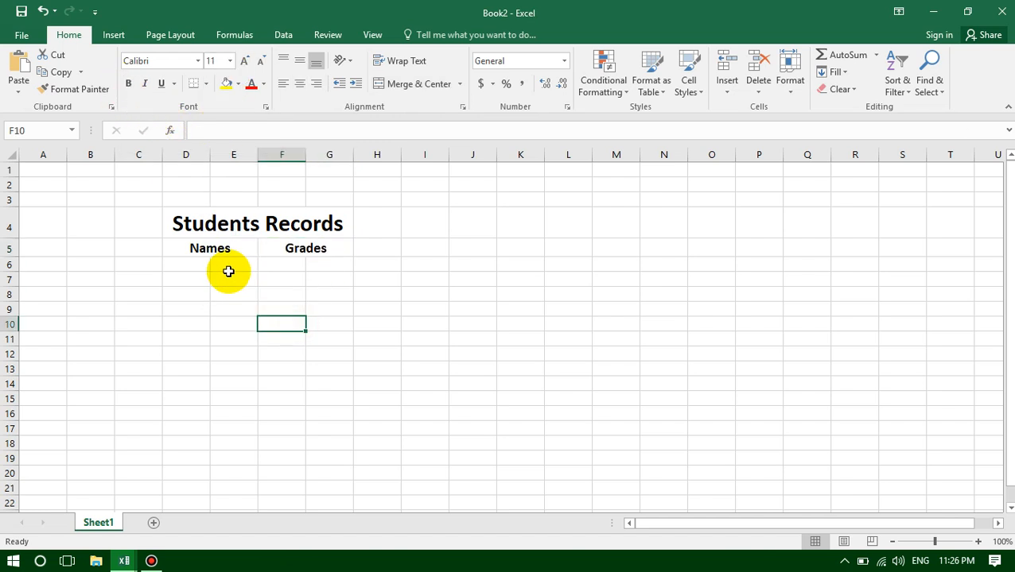
- Merge and center D6:E6 and F6:G6 as two separate cells below the headers
click(195, 265)
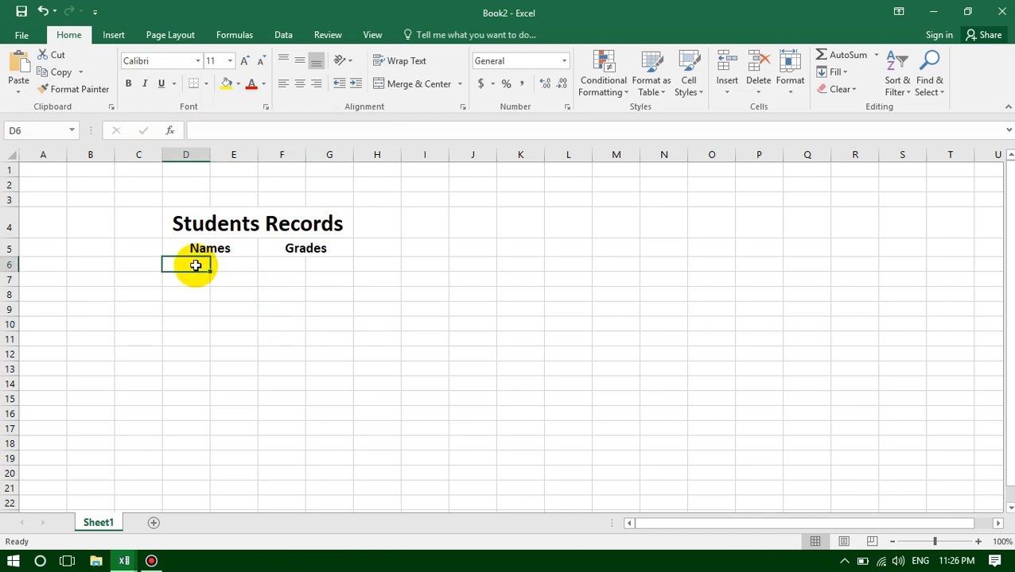
drag(195, 266, 309, 268)
click(194, 267)
drag(195, 268, 322, 265)
click(426, 86)
click(400, 93)
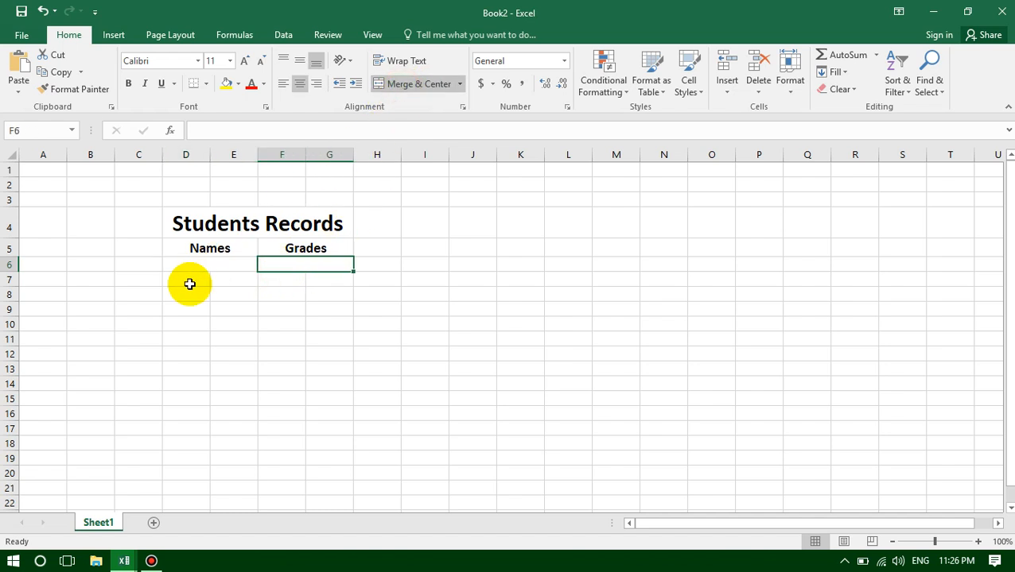
- Merge and center the D:E and F:G cell pairs separately in rows 7 and 8
drag(189, 284, 223, 283)
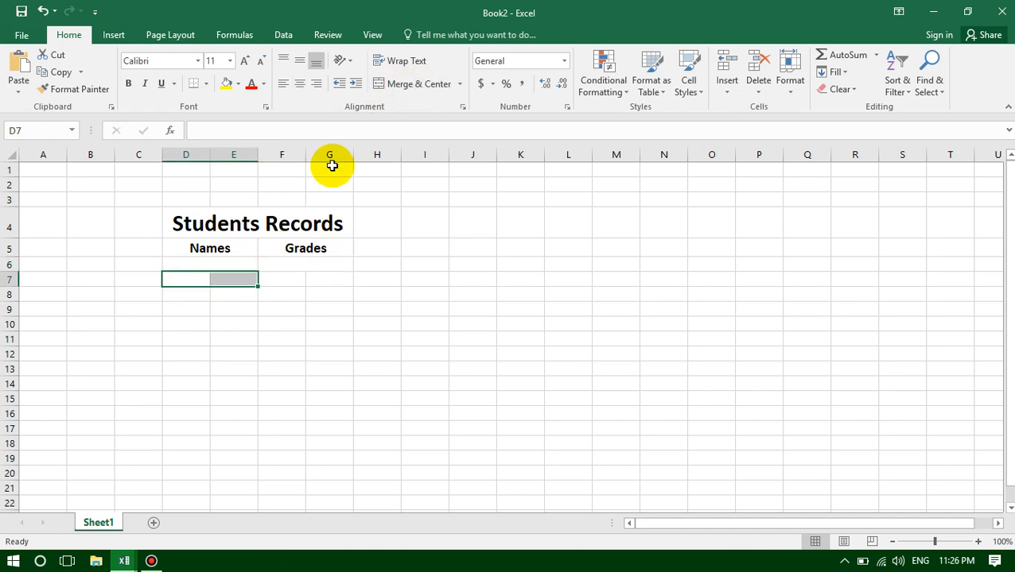
click(419, 85)
drag(288, 275, 324, 278)
click(419, 86)
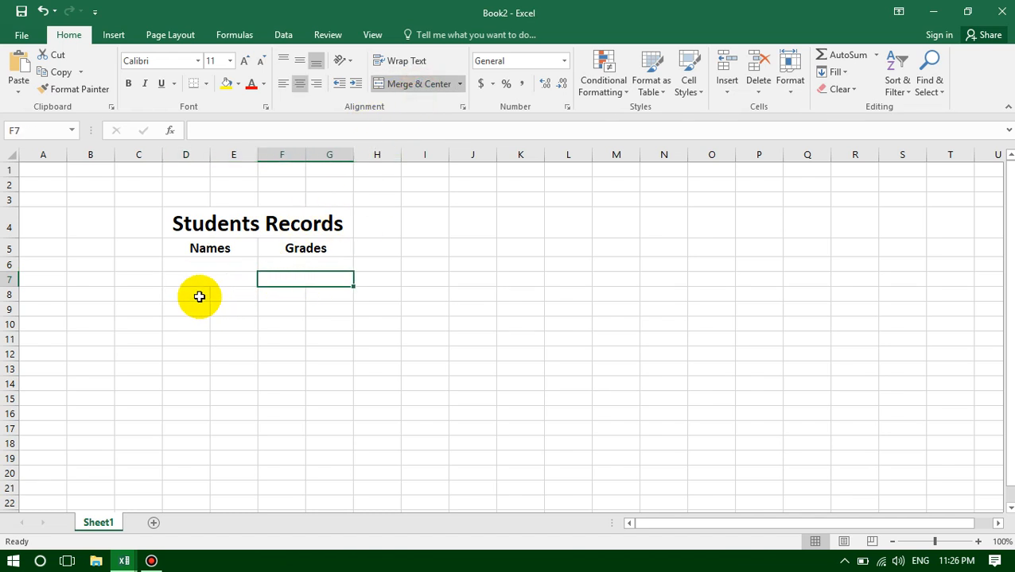
drag(196, 296, 324, 295)
click(415, 84)
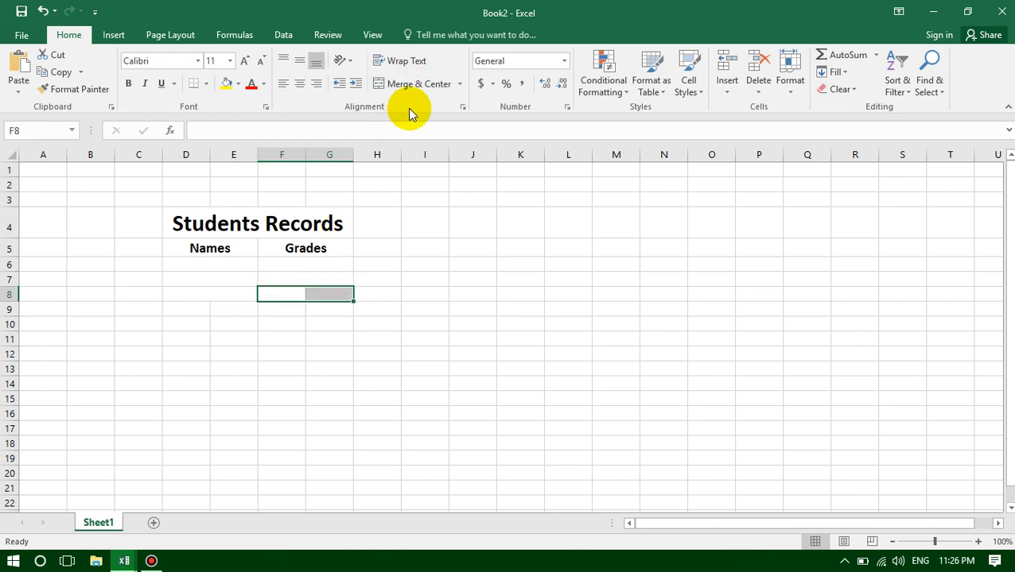
click(424, 86)
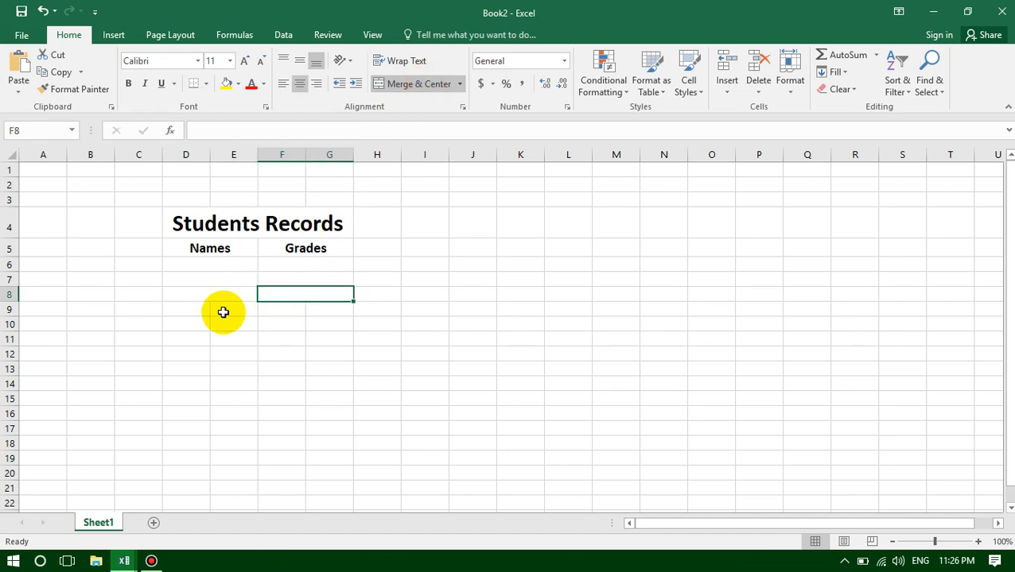
- Merge and center the D:E and F:G cell pairs separately in rows 9 and 10
drag(194, 316, 320, 311)
click(409, 89)
click(419, 84)
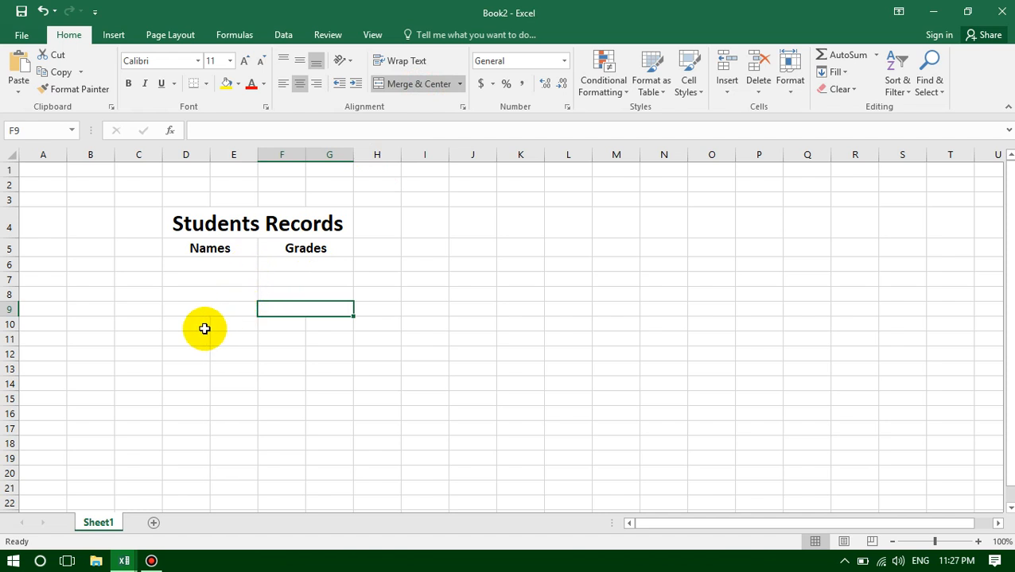
drag(189, 329, 313, 329)
click(415, 86)
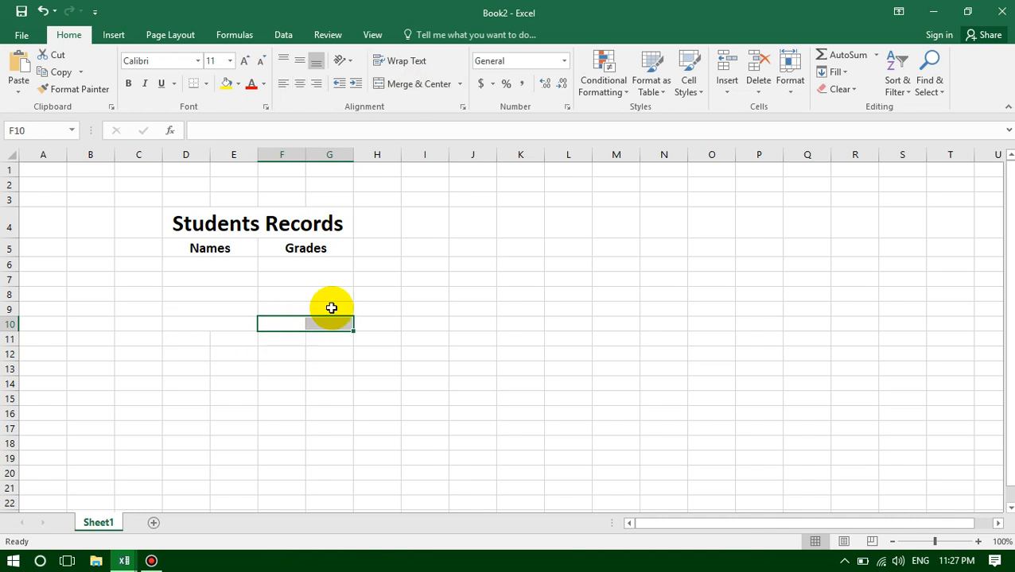
click(415, 85)
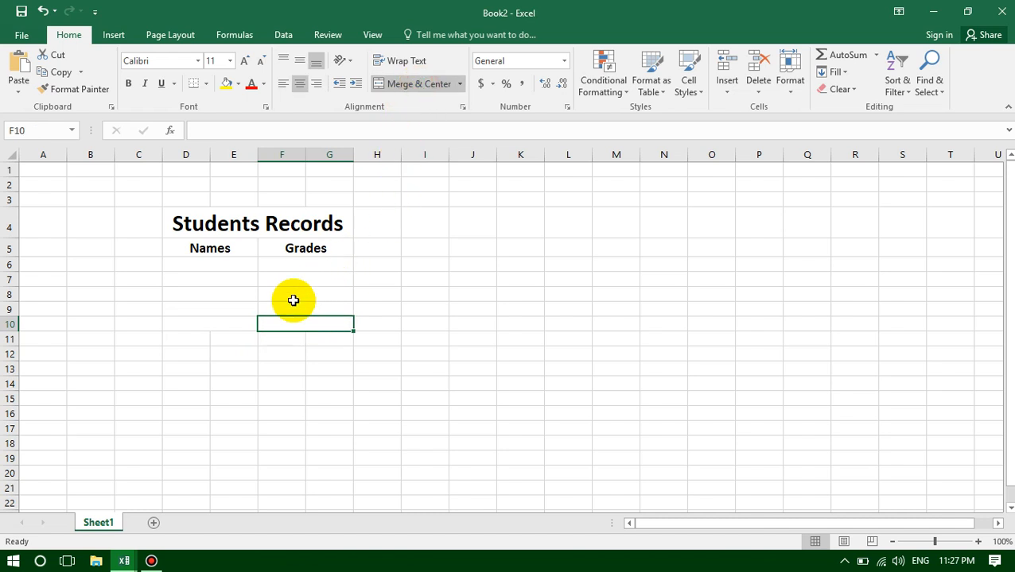
click(303, 270)
click(226, 267)
click(224, 280)
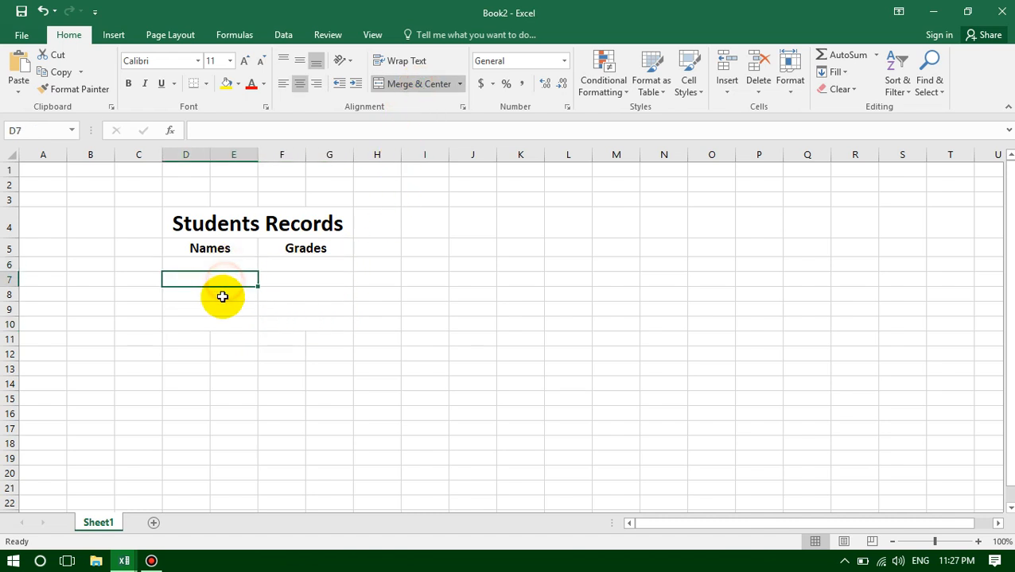
click(222, 294)
click(221, 313)
click(219, 325)
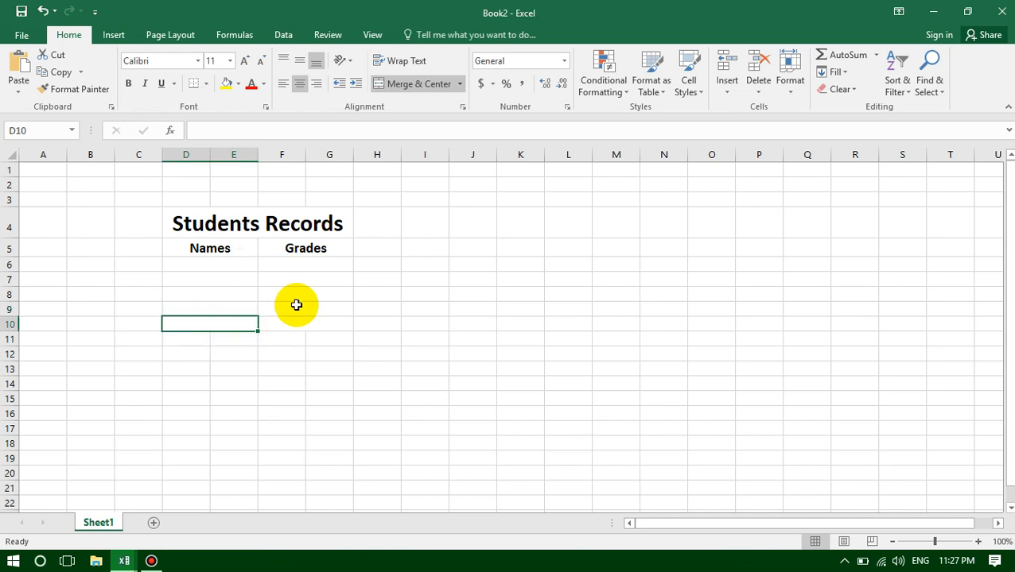
- Enter the five students' first names in the merged cells D6 to D10 under the "Names" header
click(208, 267)
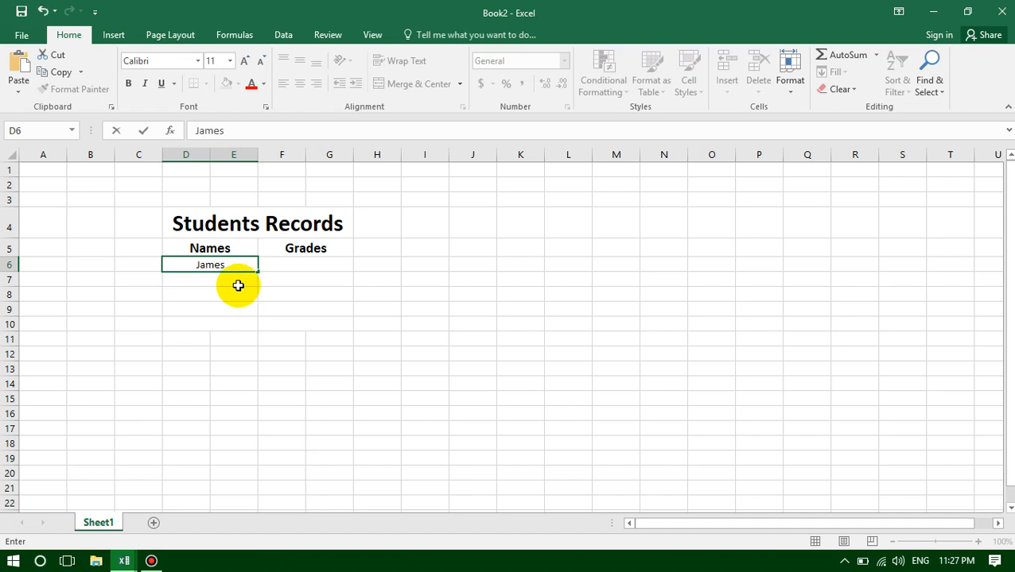
key(Return)
text(Mark)
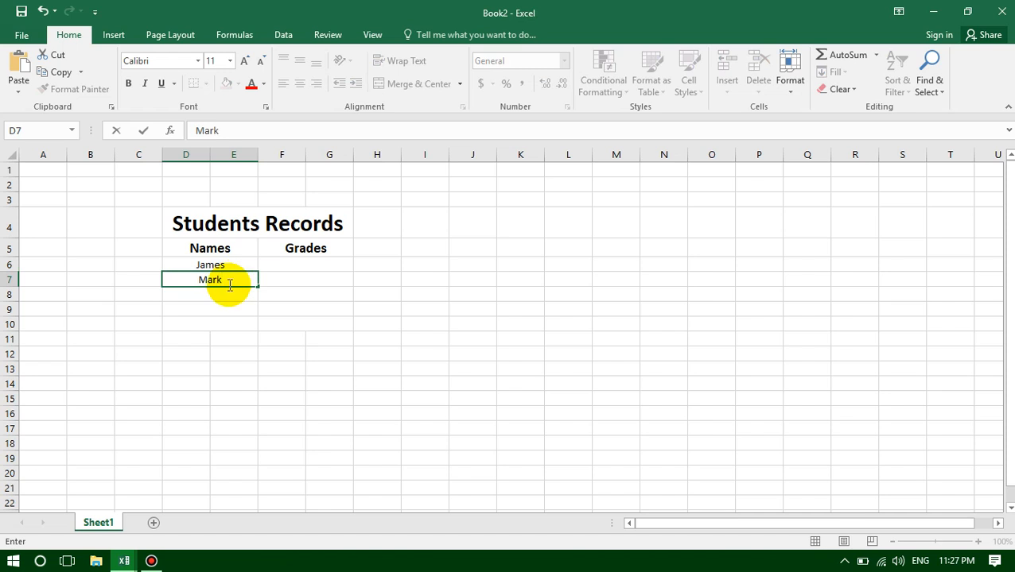
click(220, 292)
text(jojo)
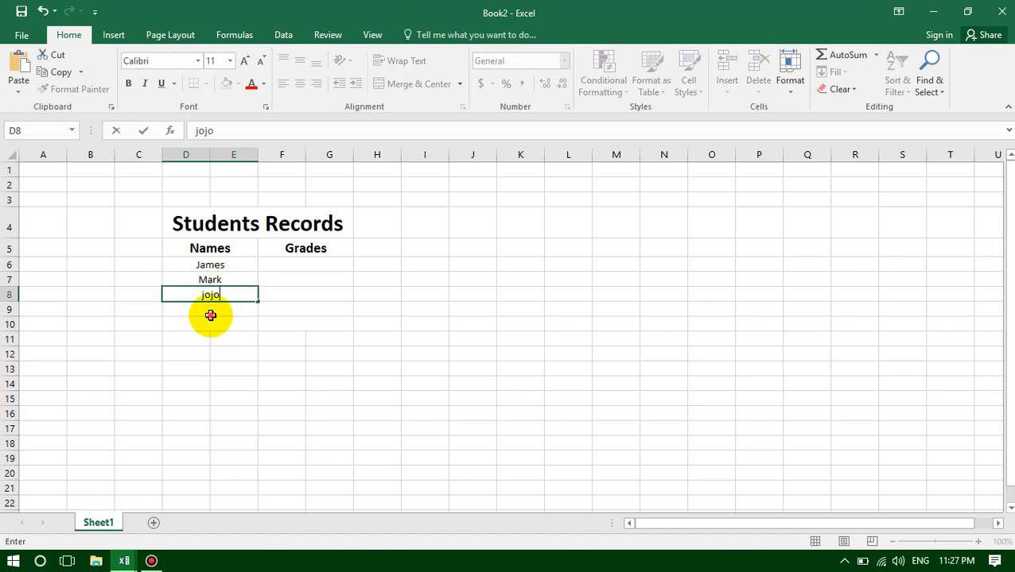
click(211, 317)
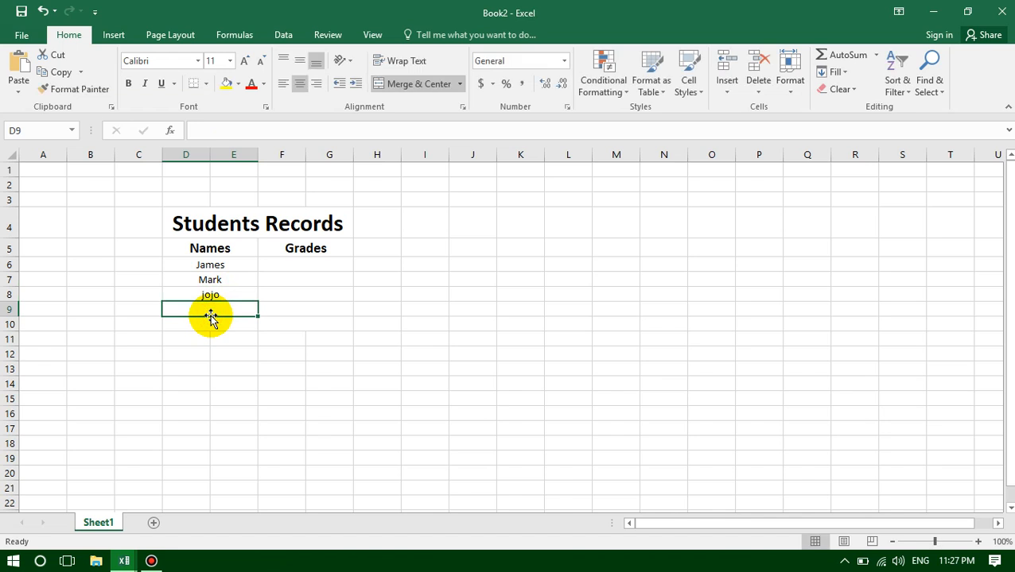
text(Junior)
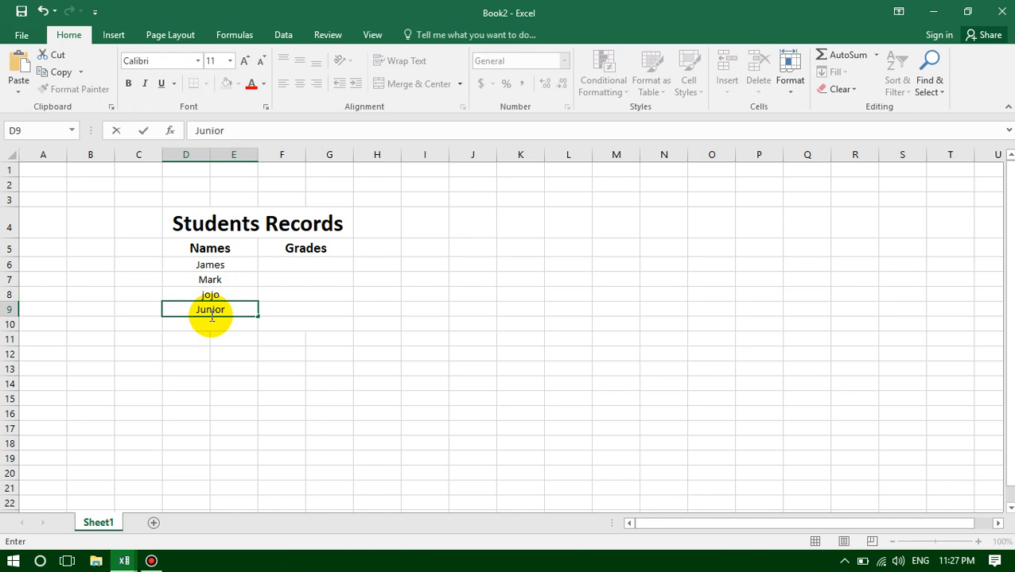
click(211, 324)
text(Baymax)
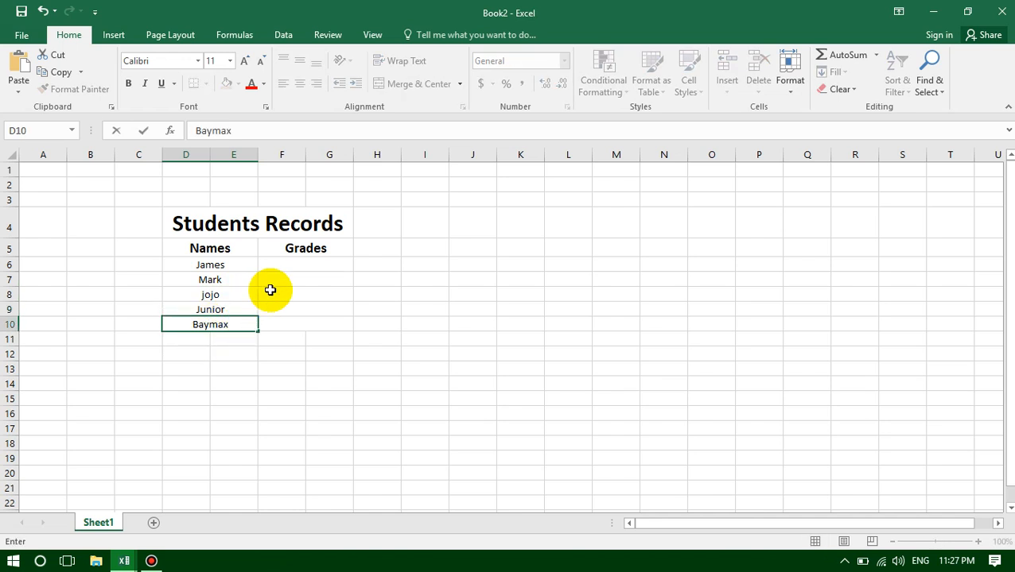
- Enter the grades 76, 77, 78, 79 and 80 in the merged cells F6 to F10 under the "Grades" header
click(310, 267)
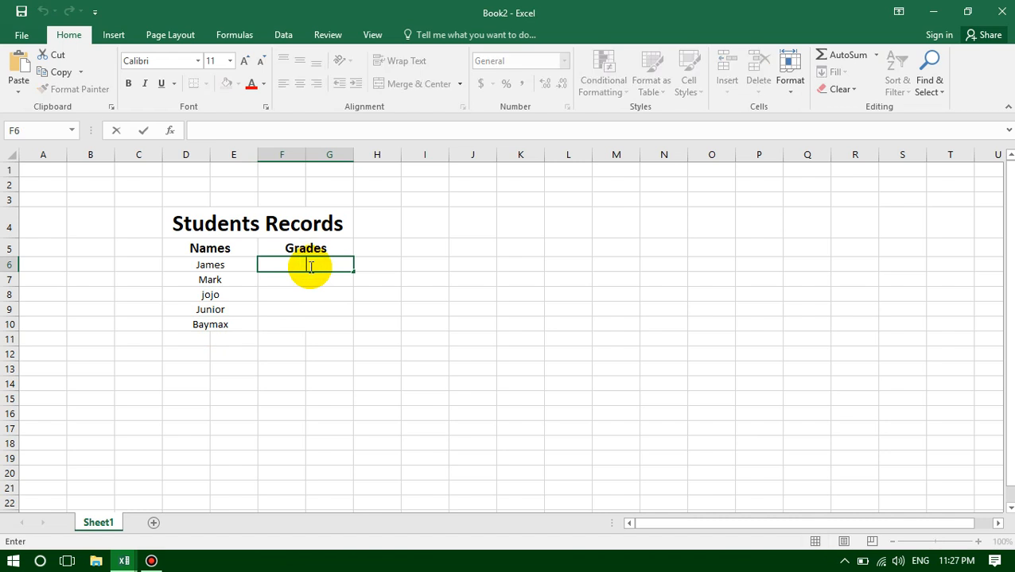
text(76)
click(316, 280)
text(77)
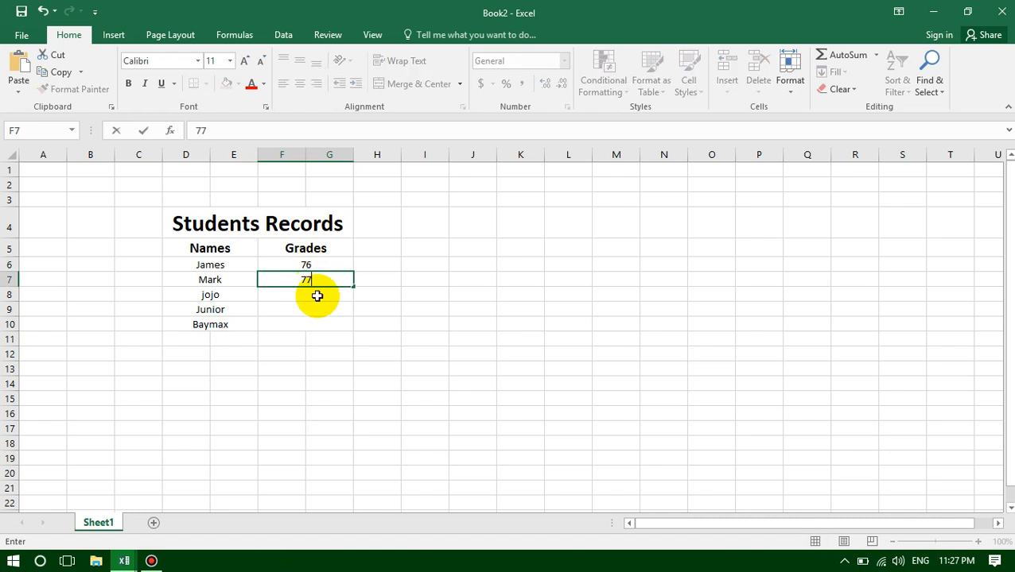
click(317, 296)
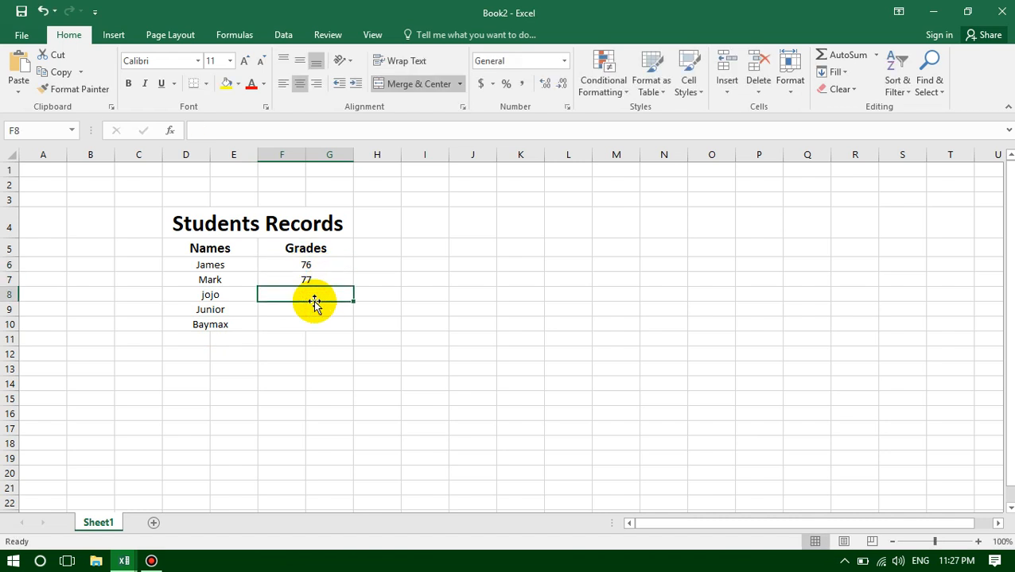
text(78)
click(311, 309)
text(79)
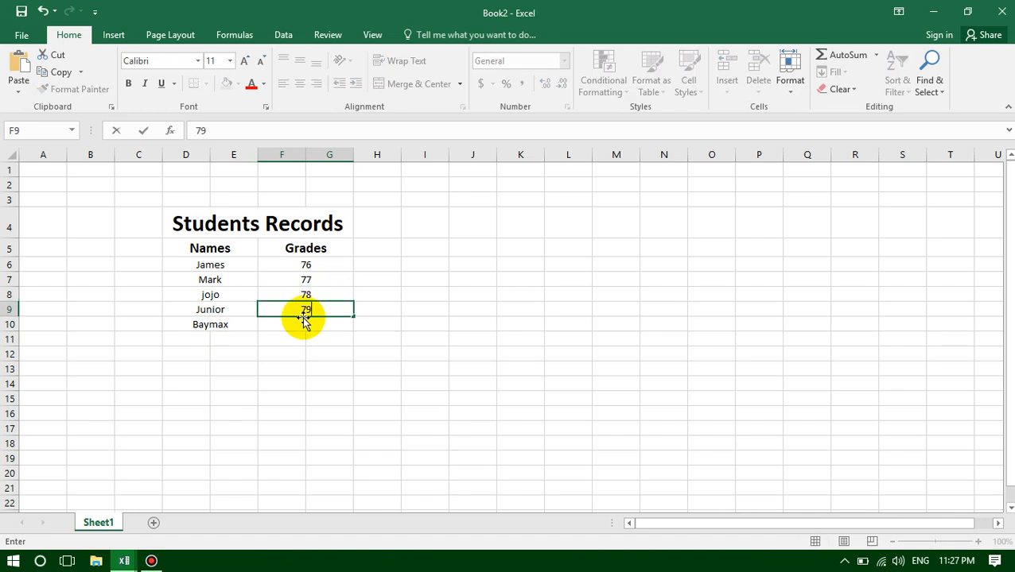
click(298, 325)
text(80)
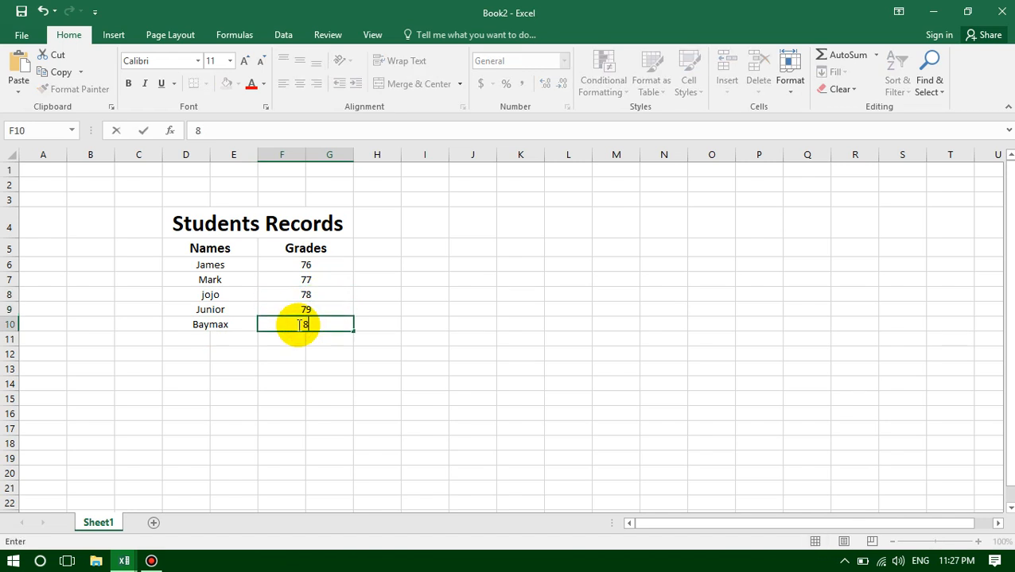
click(300, 367)
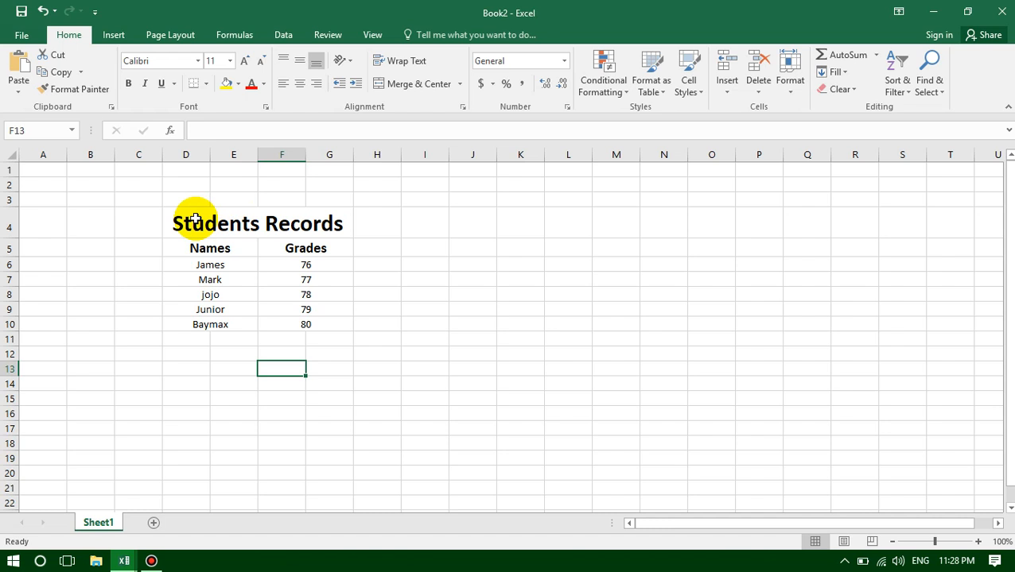
drag(195, 219, 215, 328)
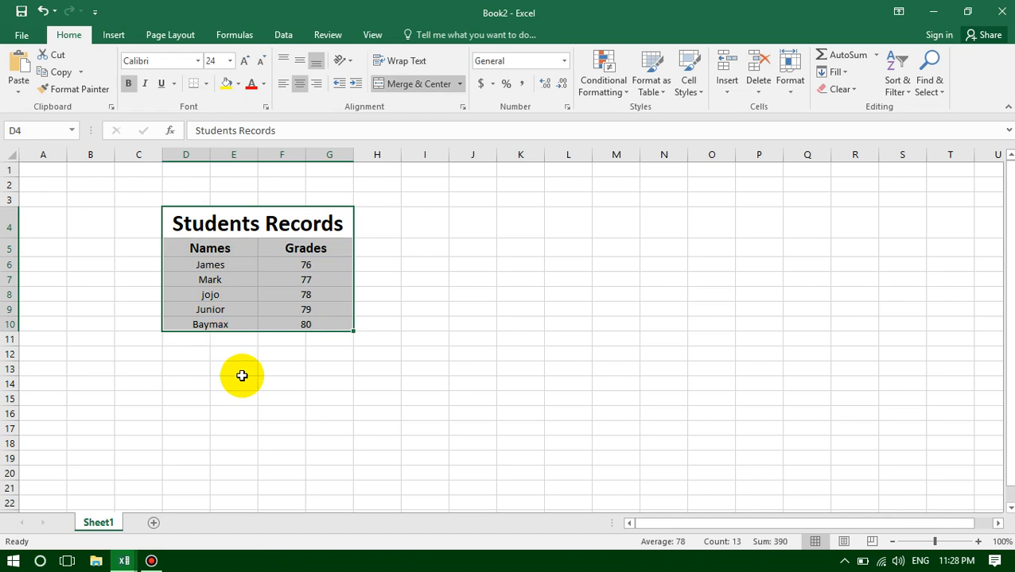
click(176, 212)
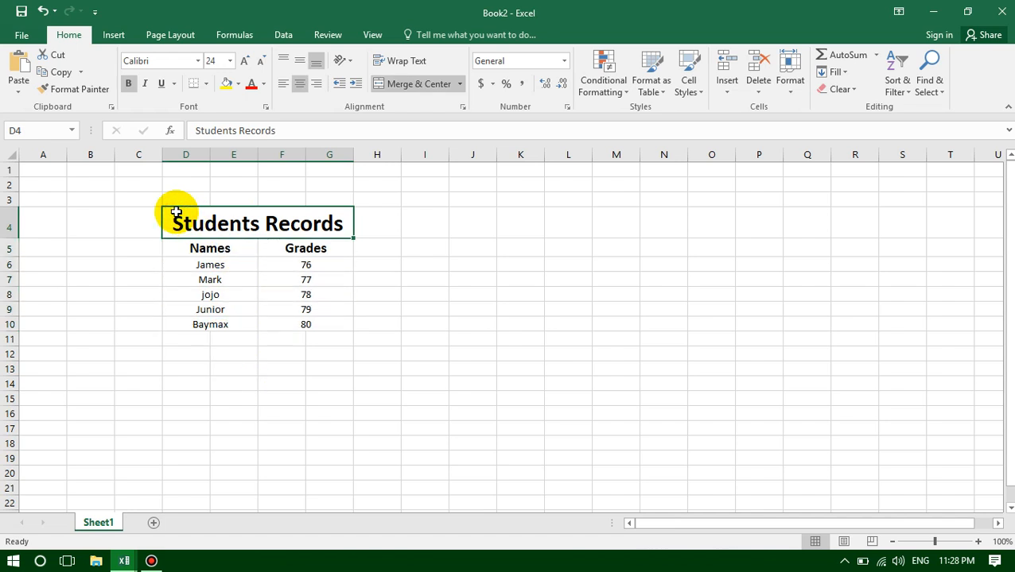
click(372, 249)
click(183, 214)
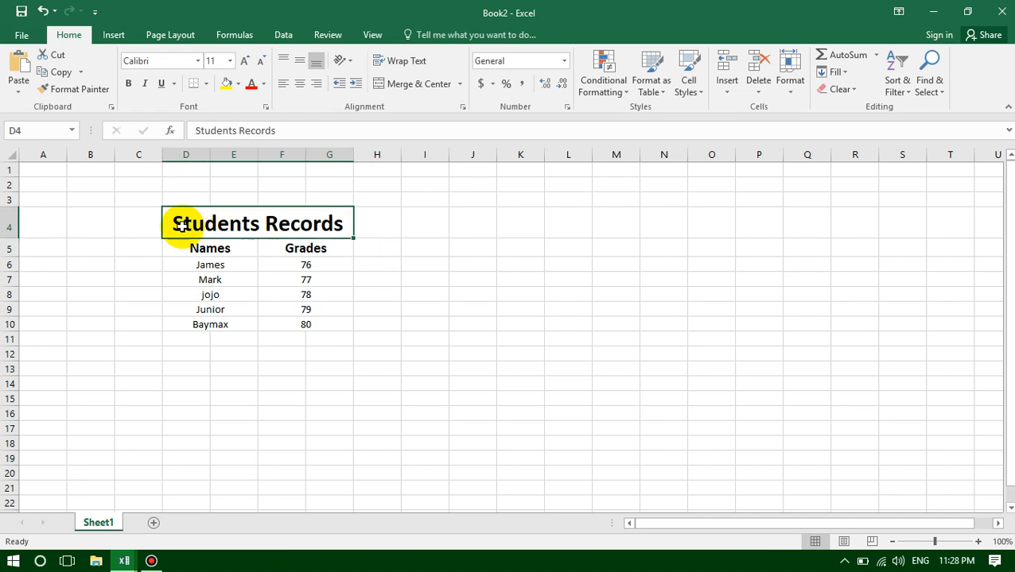
drag(185, 222, 190, 324)
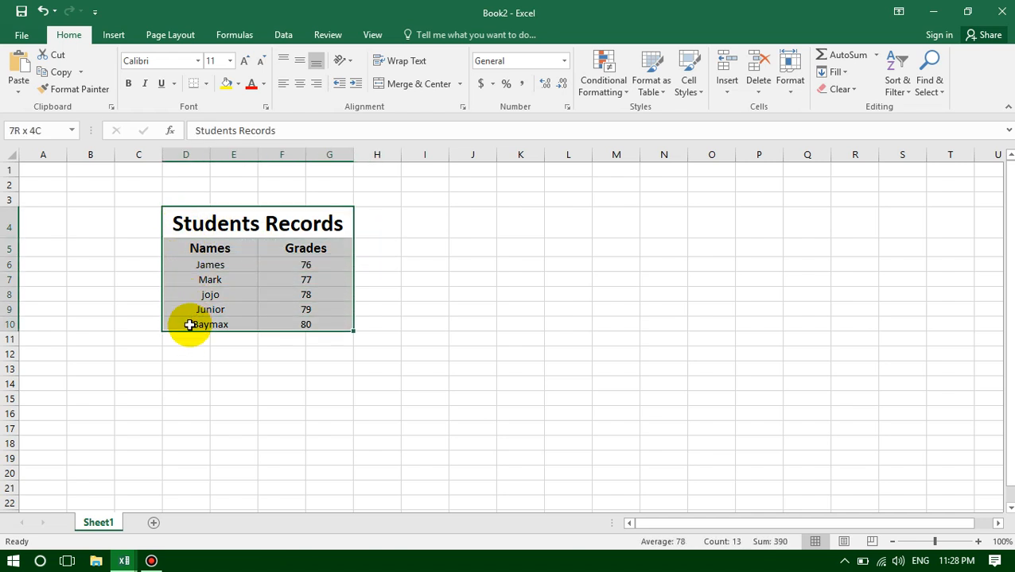
click(404, 260)
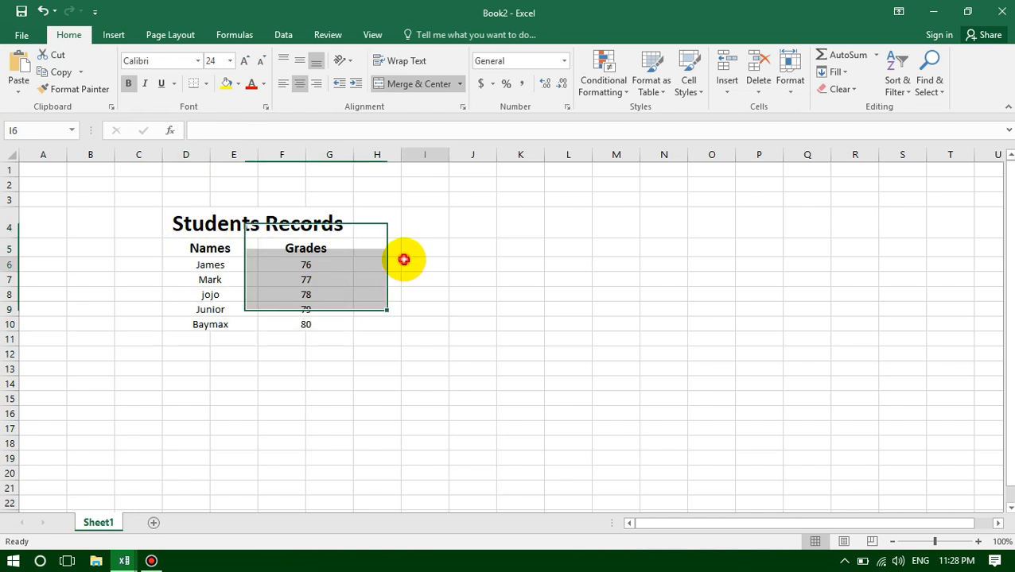
- Apply All Borders to the whole Students Records table, cells D4 to G10
click(170, 214)
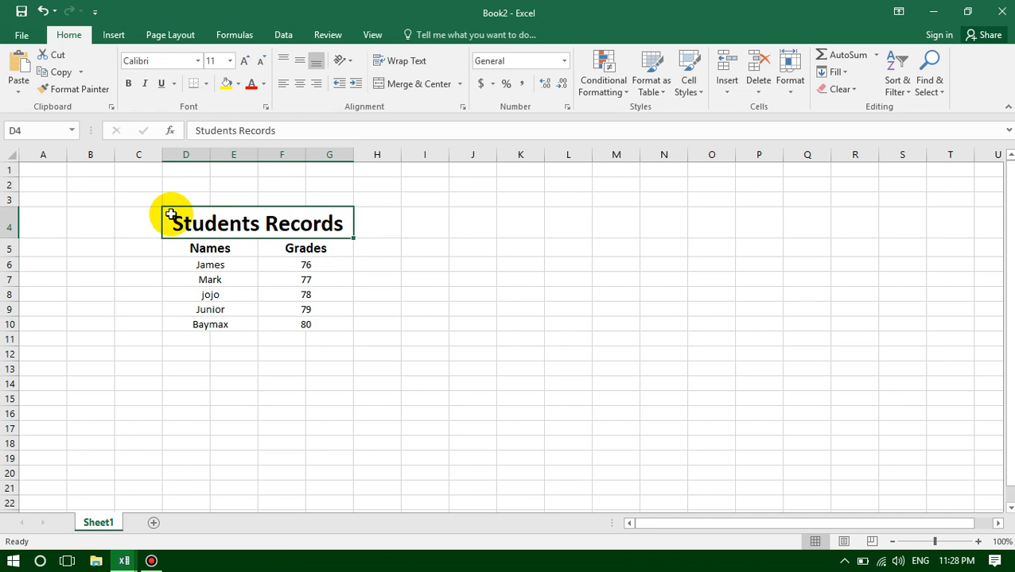
drag(170, 214, 185, 320)
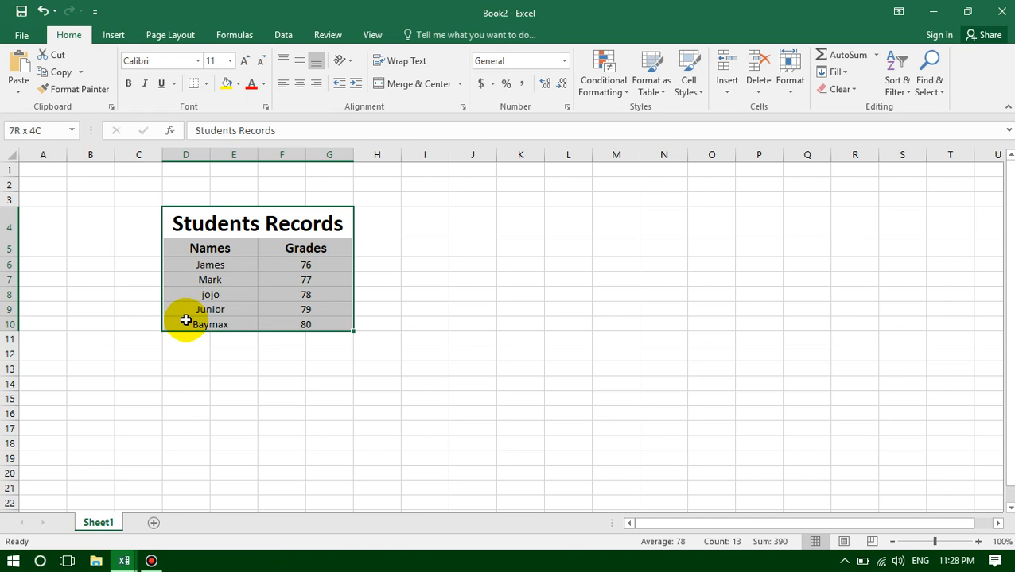
drag(186, 321, 186, 319)
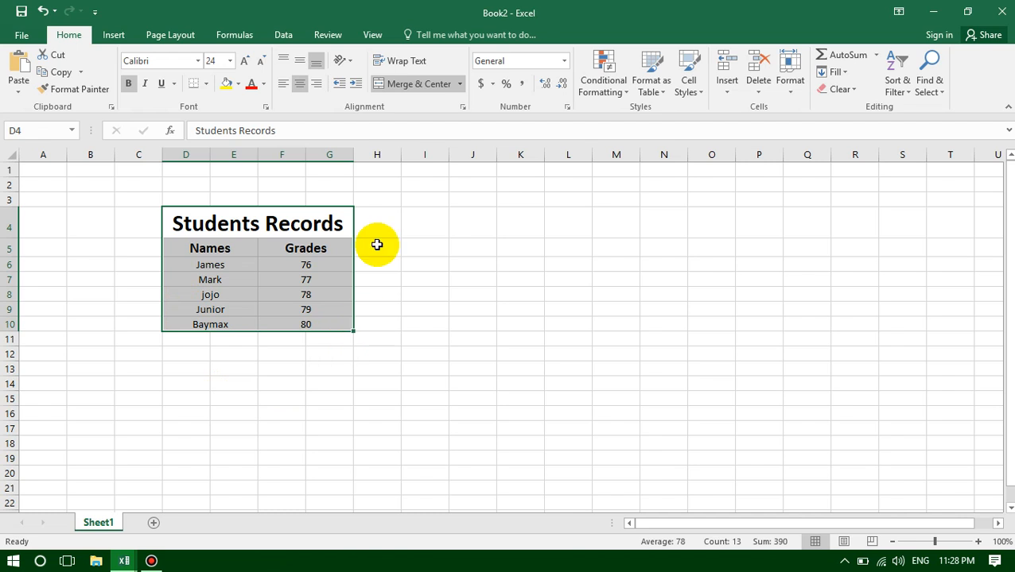
click(206, 85)
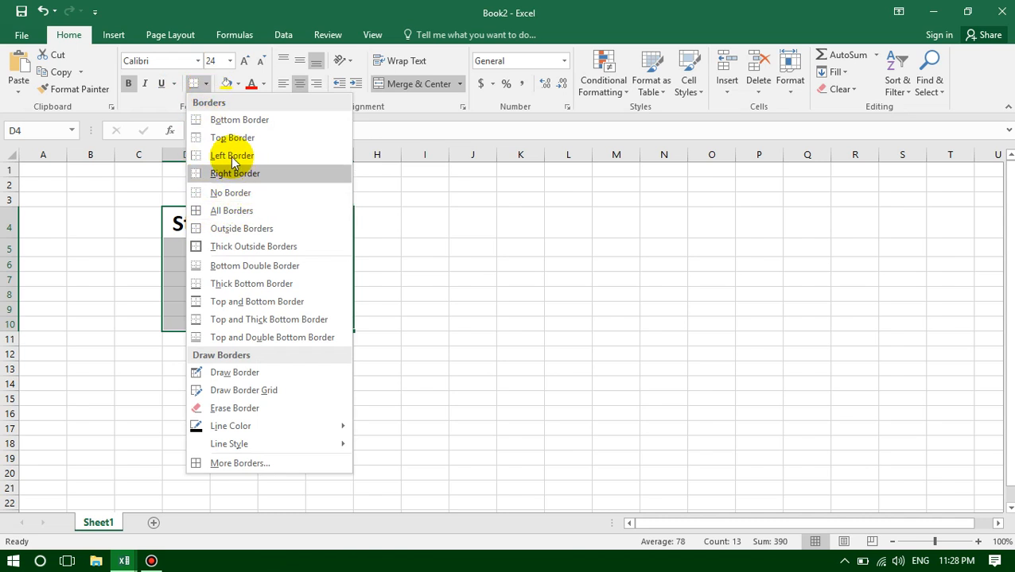
click(228, 211)
click(378, 346)
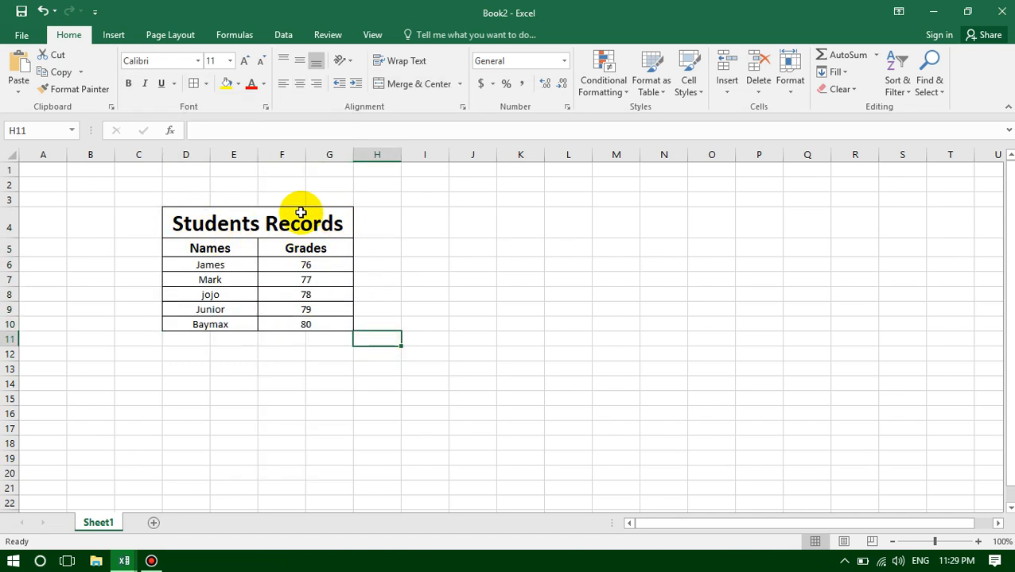
click(273, 338)
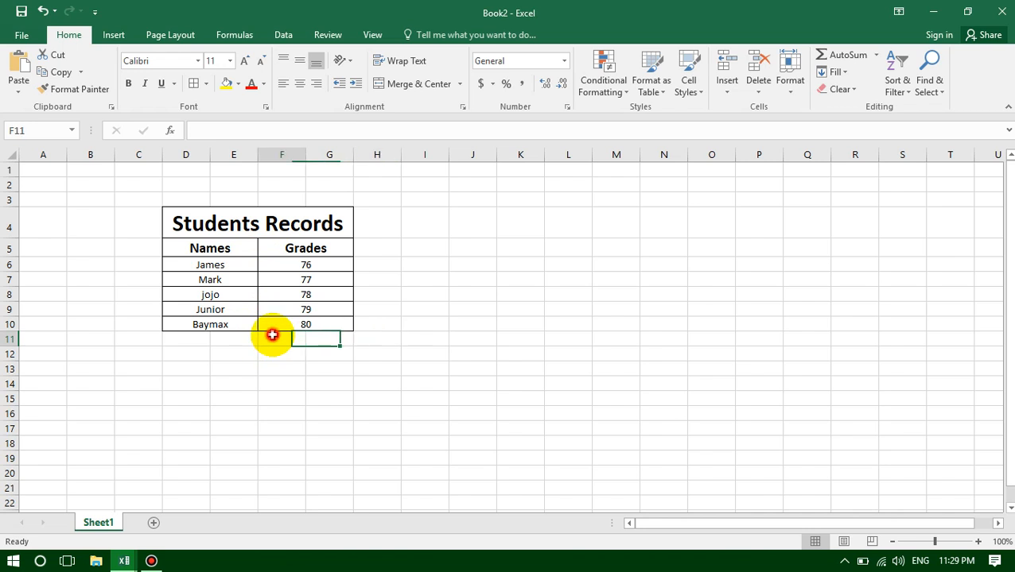
- Fill the merged "Students Records" title cell with the light gold theme color
click(261, 228)
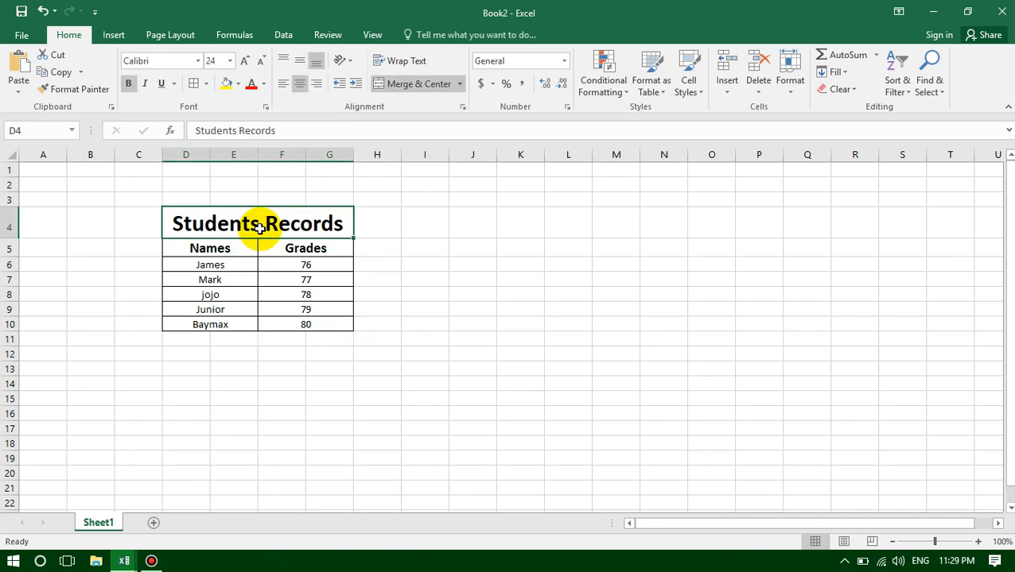
click(237, 84)
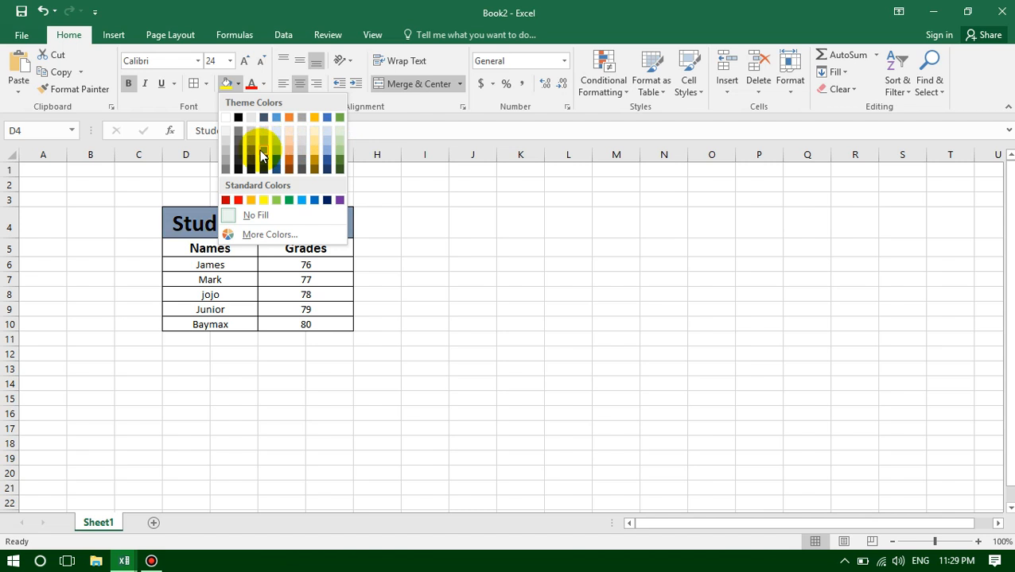
click(313, 142)
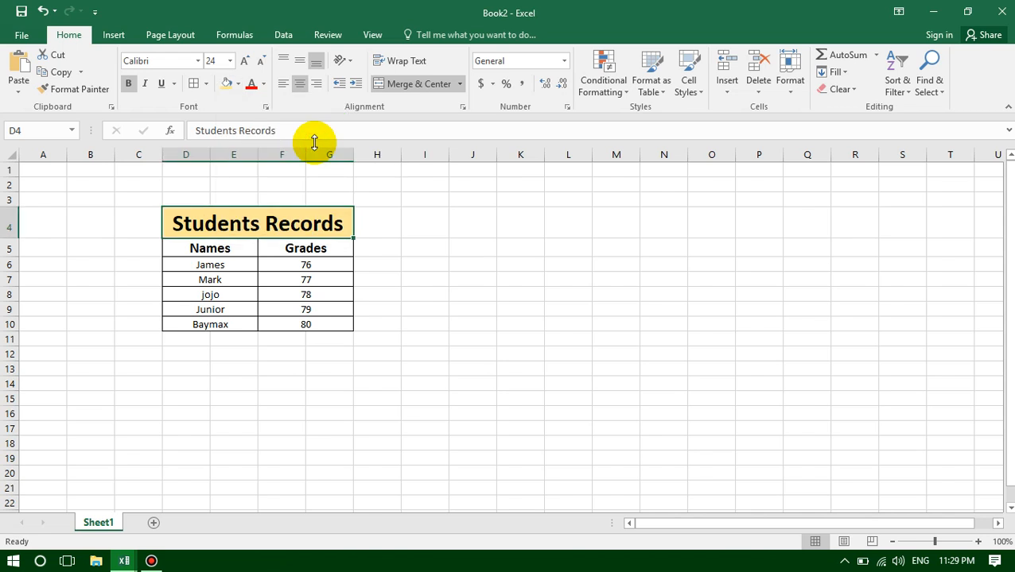
- Fill the "Names" and "Grades" header cells in row 5 with the dark green theme color
click(224, 250)
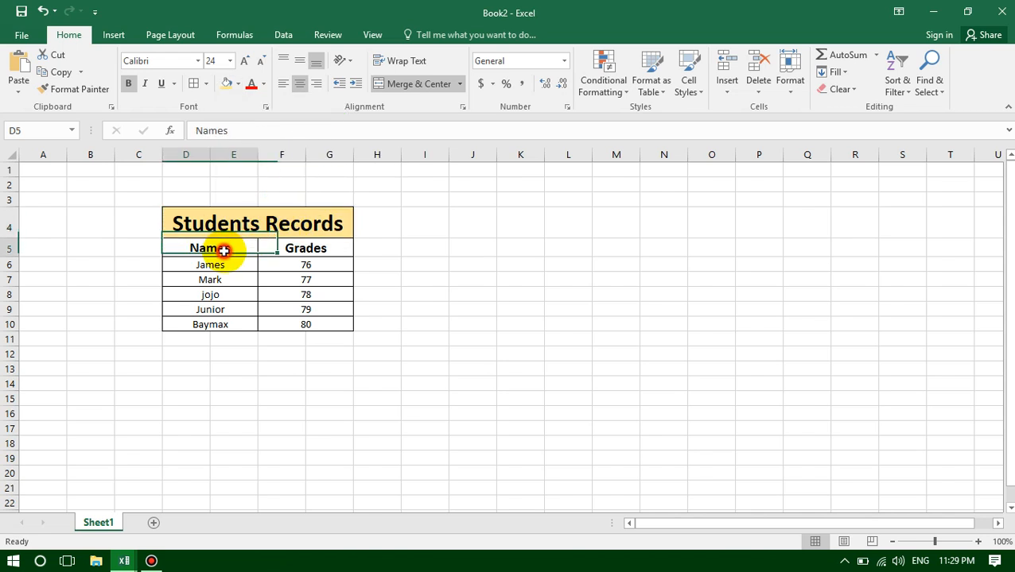
click(238, 83)
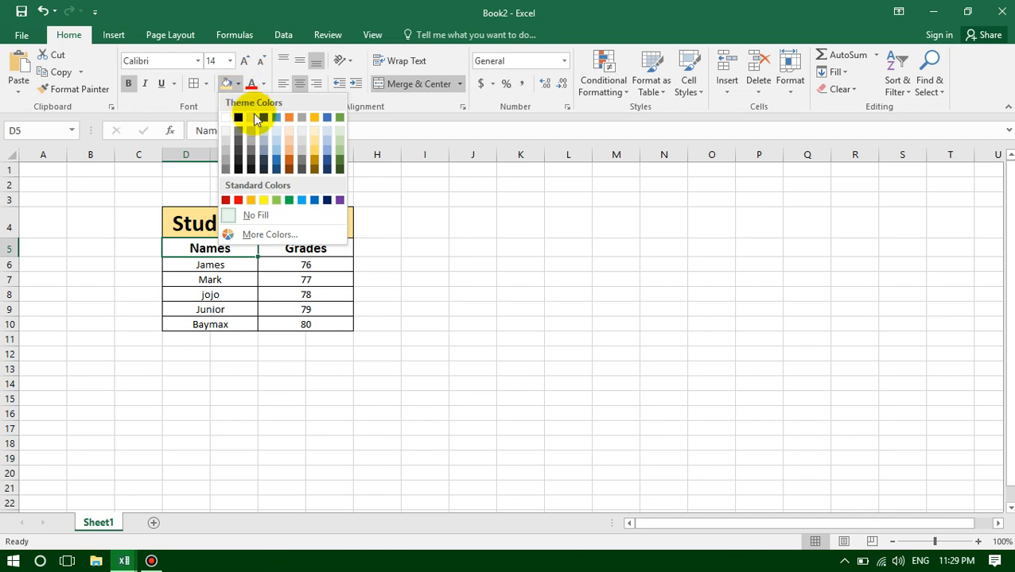
click(339, 162)
click(289, 250)
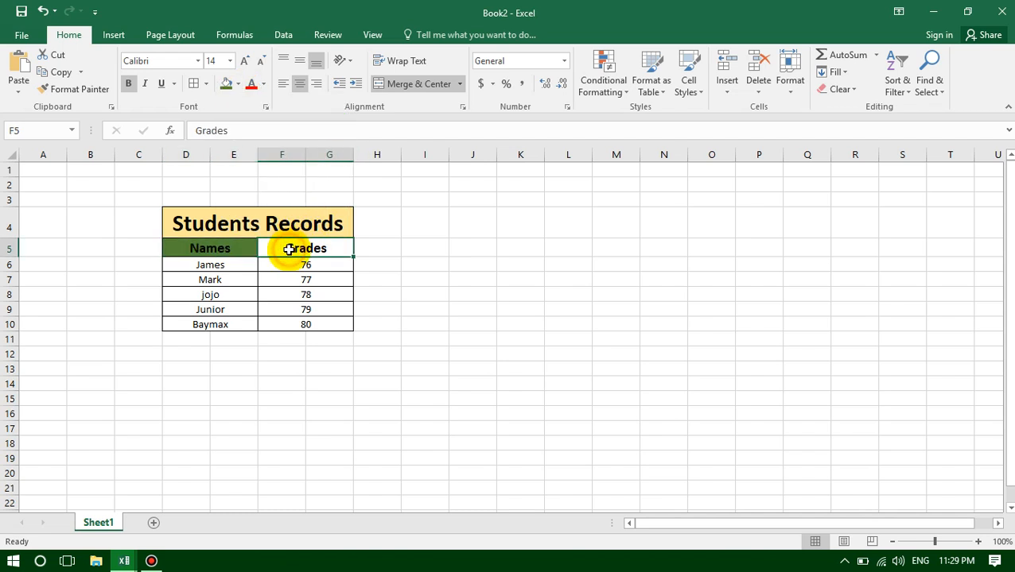
click(226, 84)
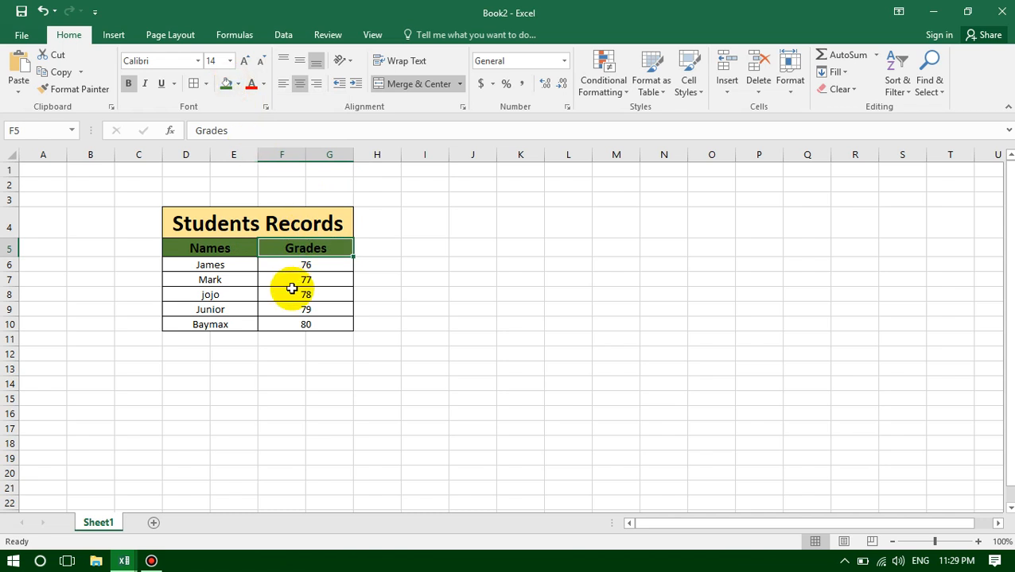
click(389, 291)
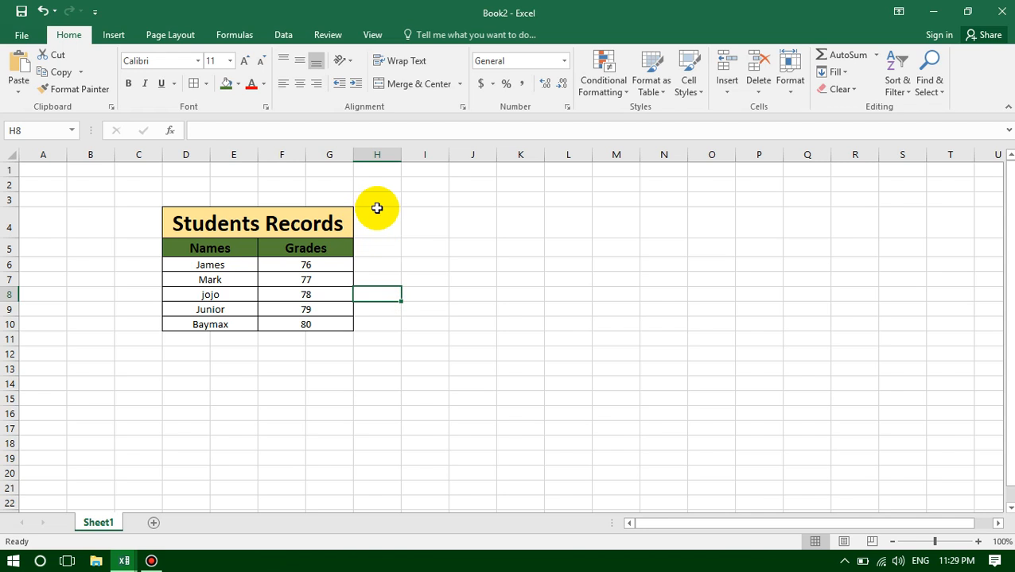
click(388, 246)
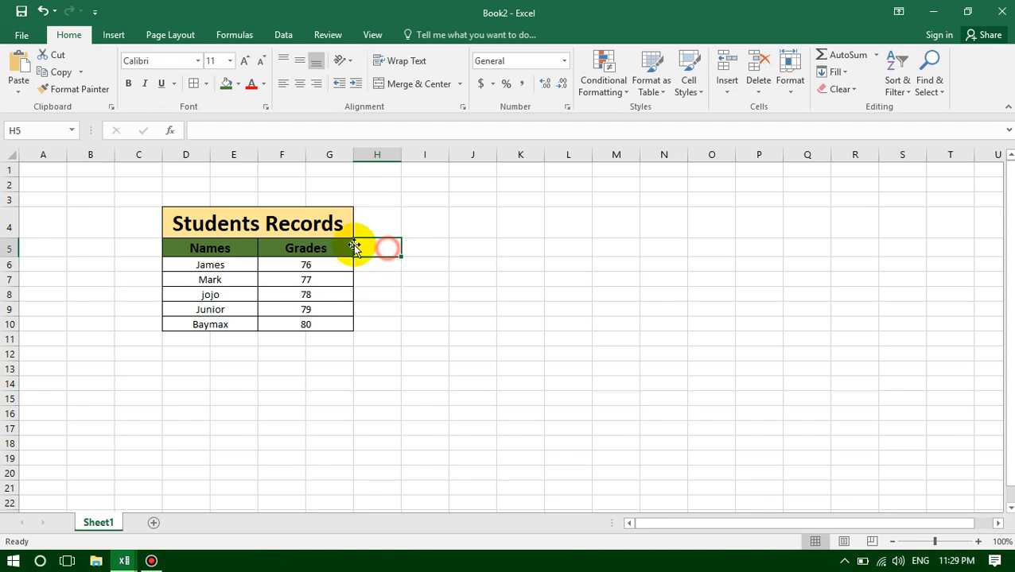
click(230, 218)
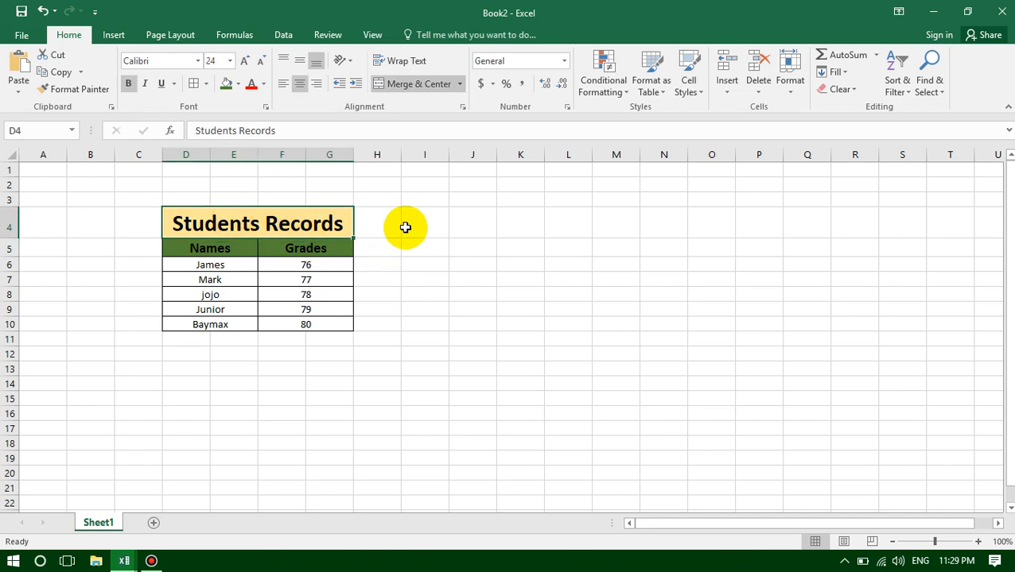